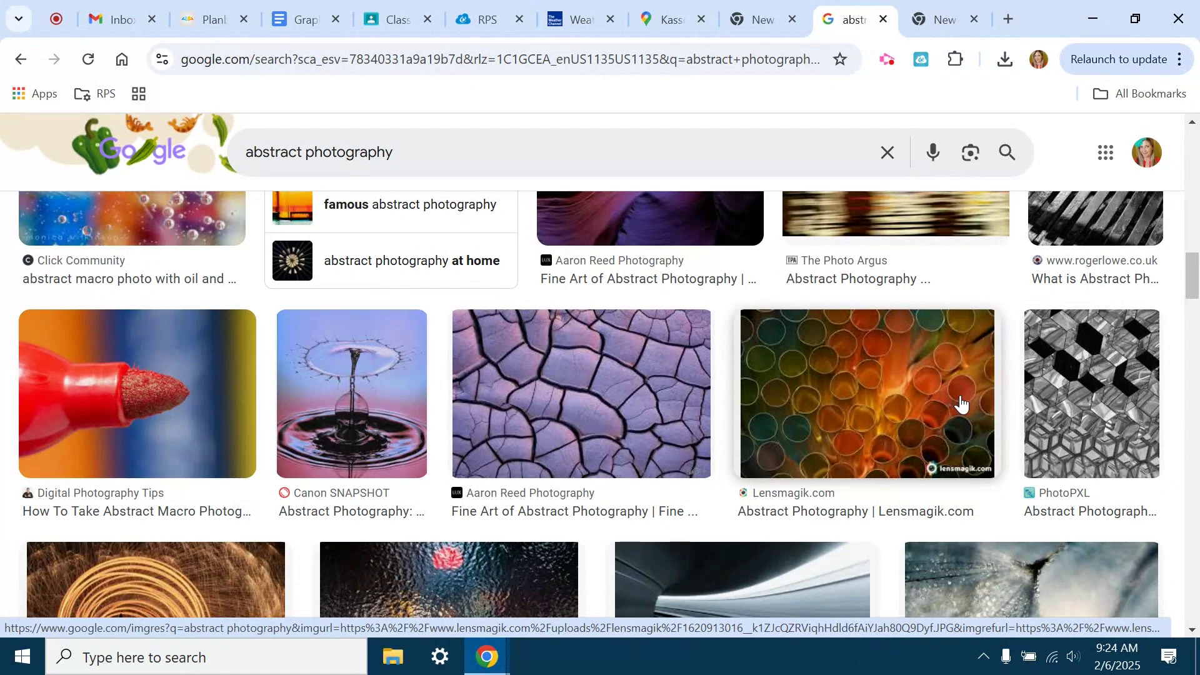
Step: Examine the abstract photography image results for examples of texture, pattern, light and motion
scroll(860, 383, down, 3)
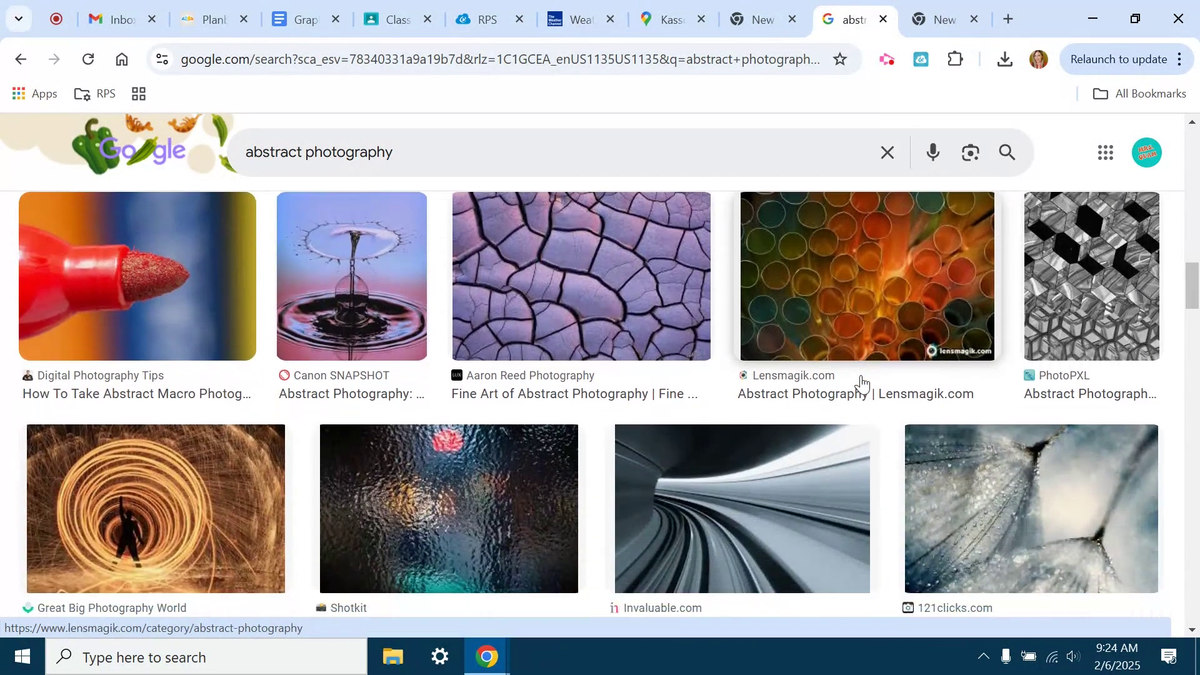
scroll(819, 433, down, 3)
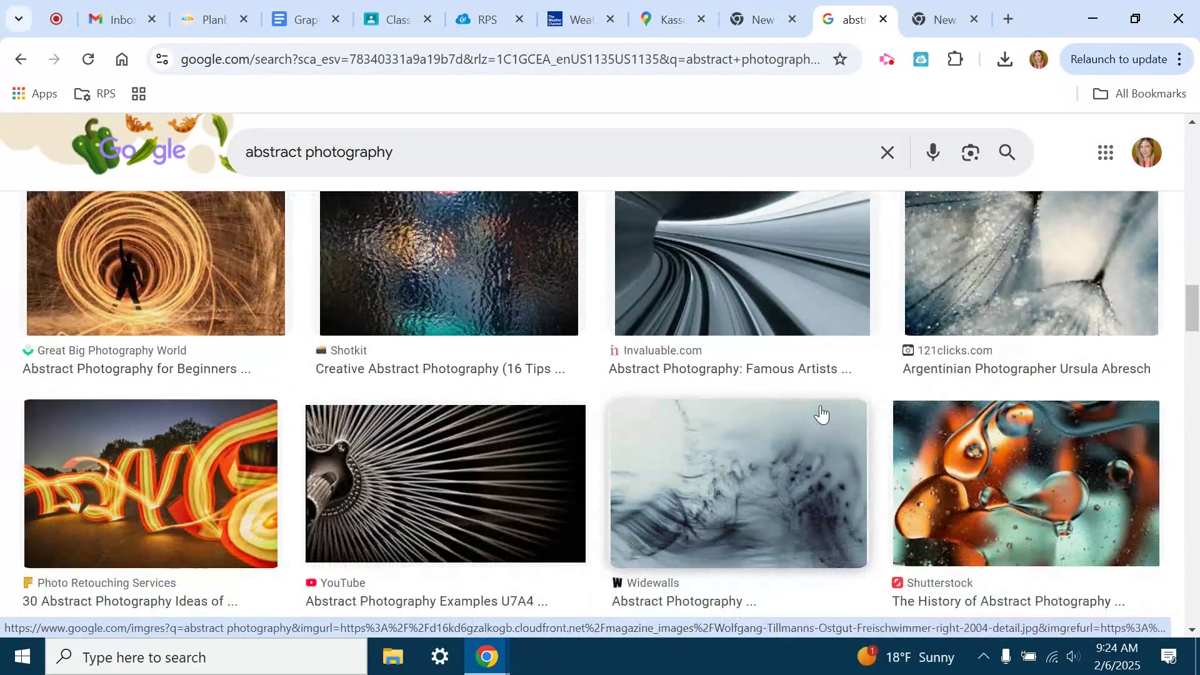
scroll(820, 414, down, 6)
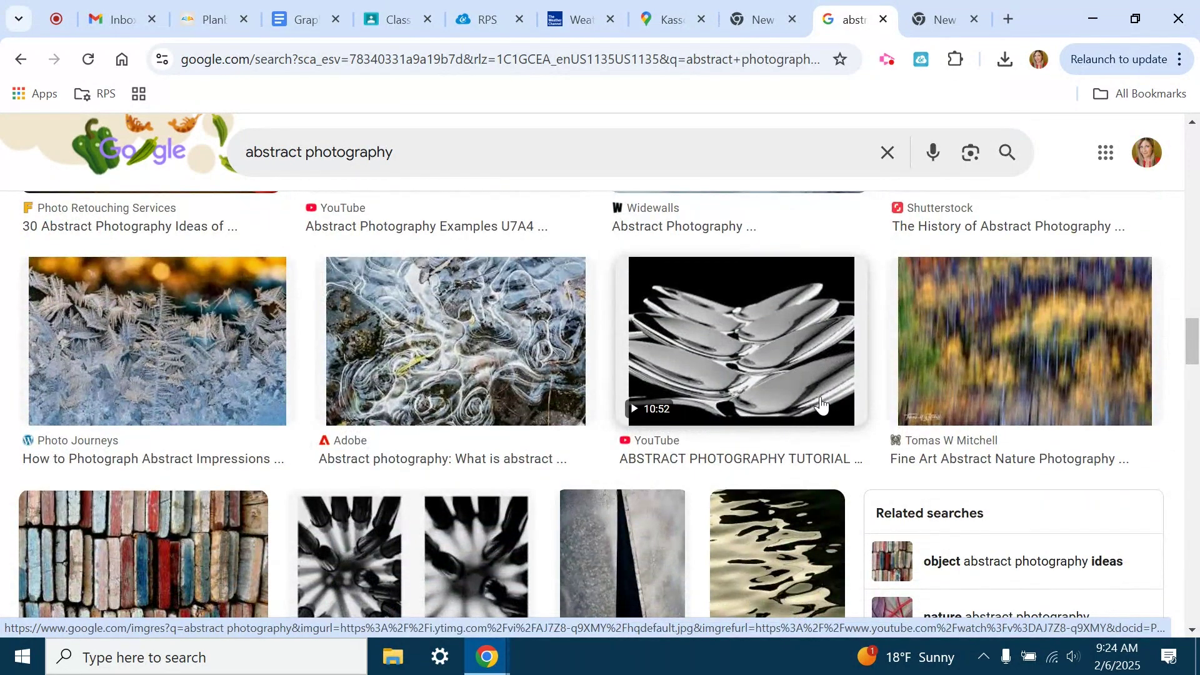
scroll(821, 409, down, 2)
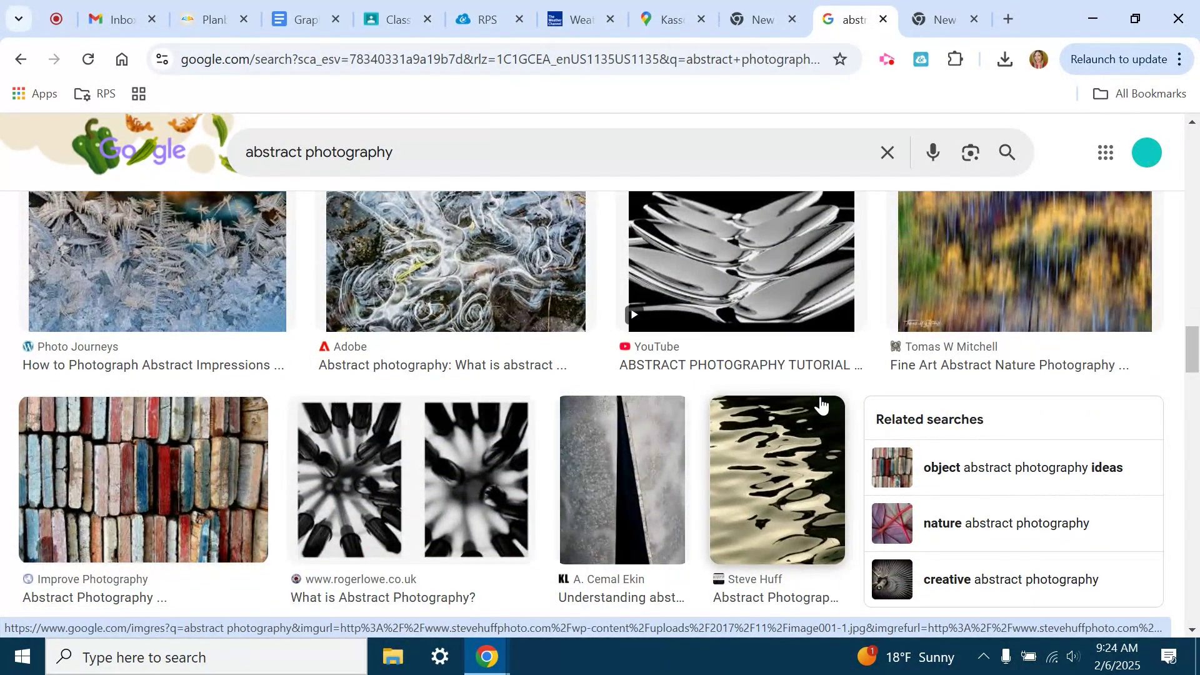
scroll(821, 406, down, 3)
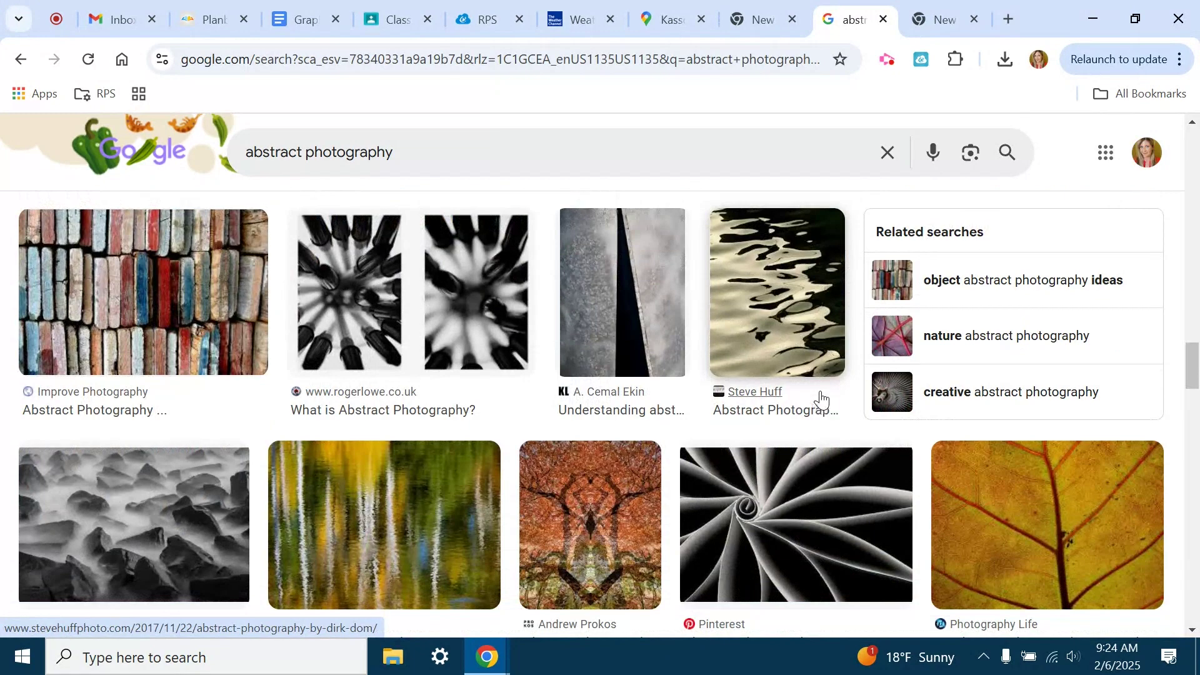
scroll(822, 396, down, 4)
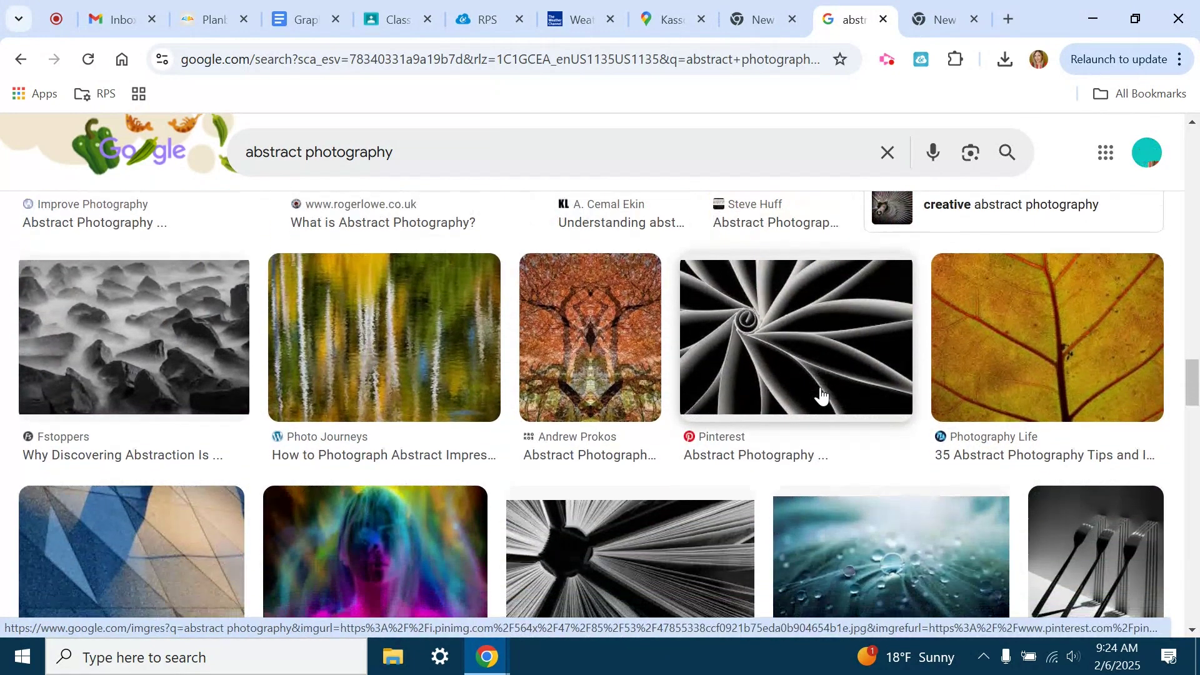
scroll(821, 375, down, 3)
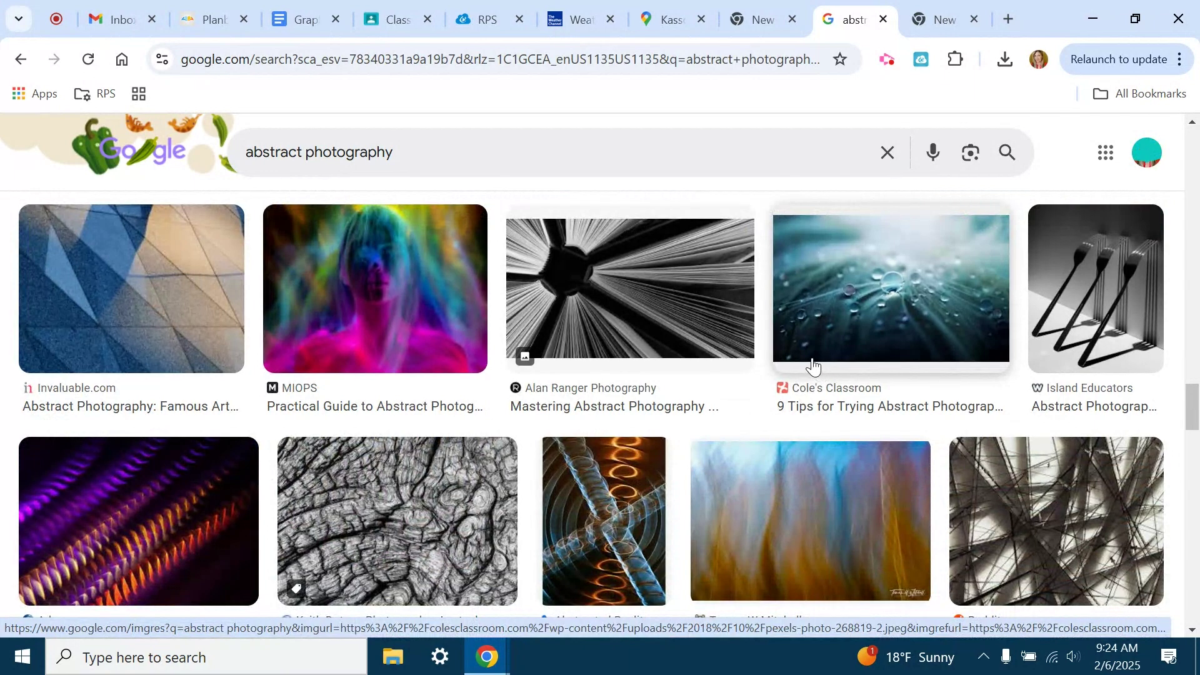
scroll(727, 444, down, 1)
scroll(729, 442, down, 3)
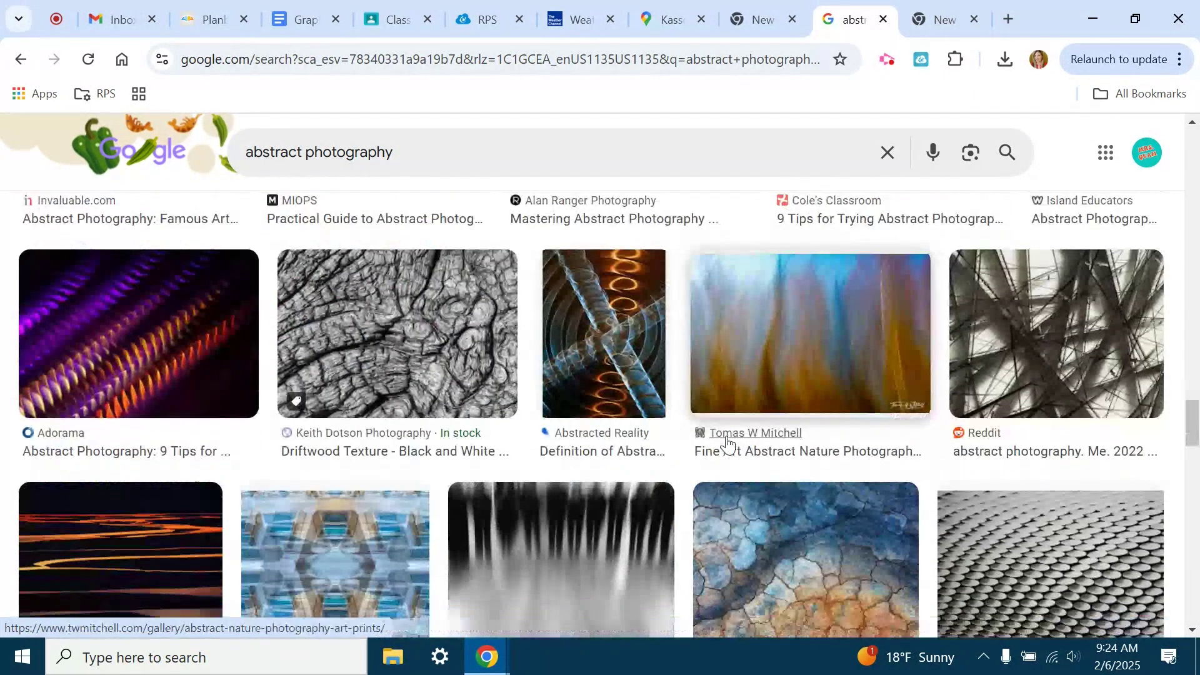
scroll(731, 441, down, 1)
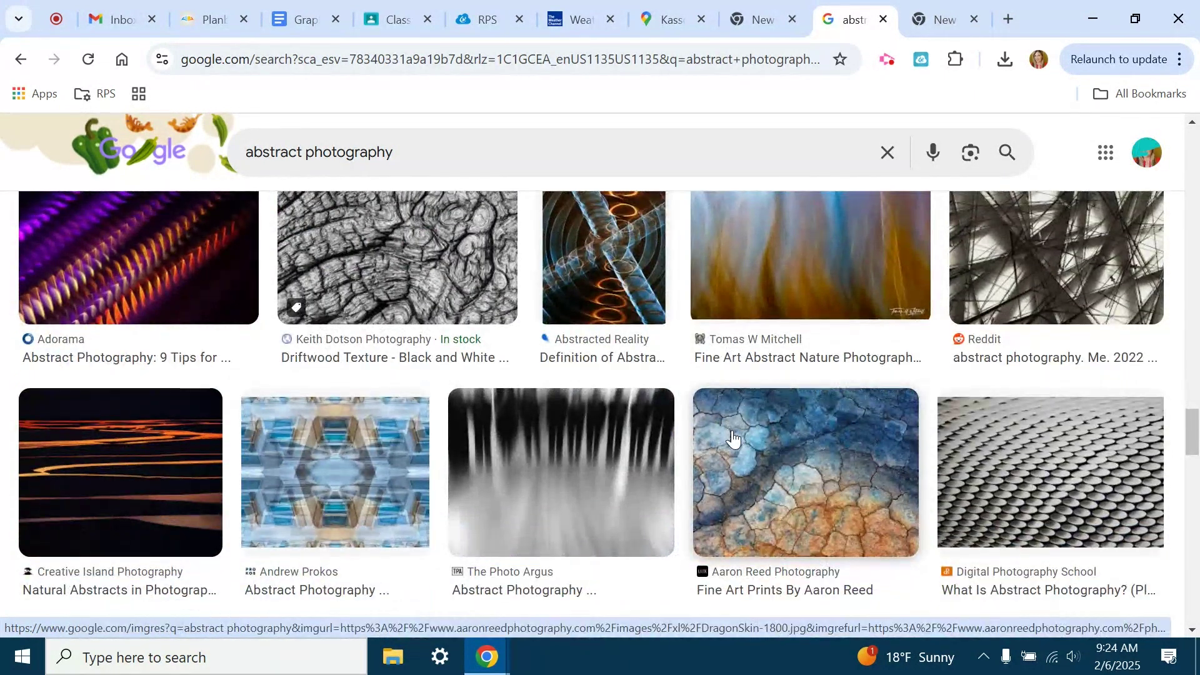
scroll(733, 439, down, 4)
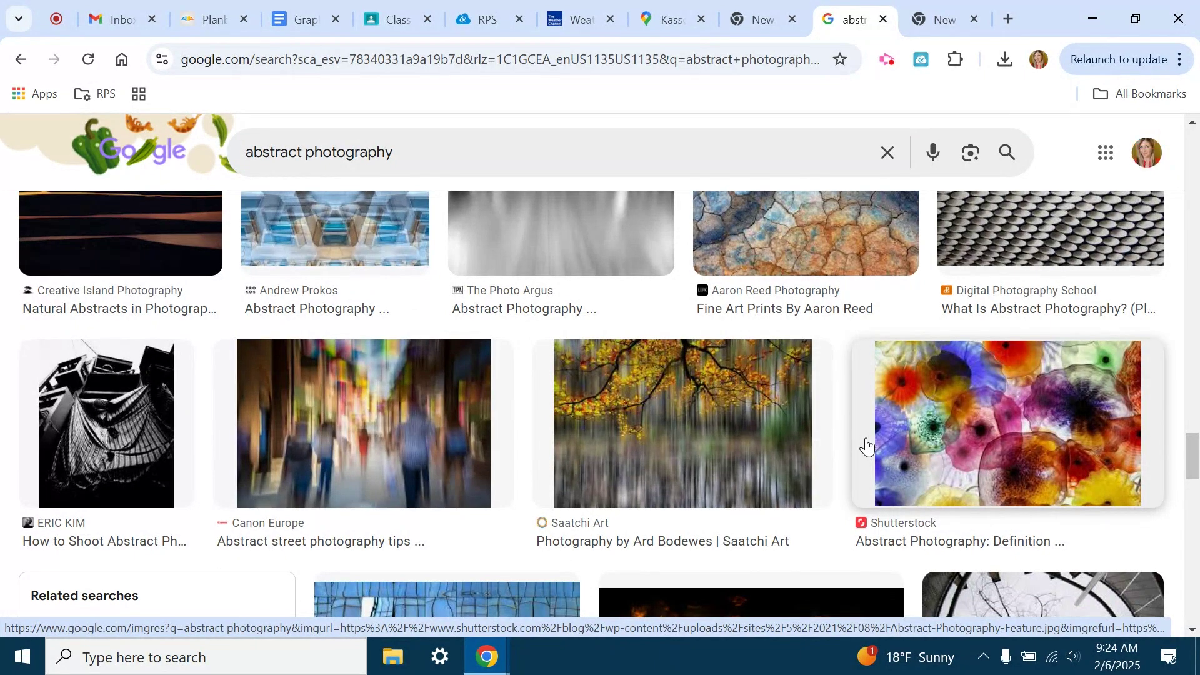
scroll(866, 446, down, 4)
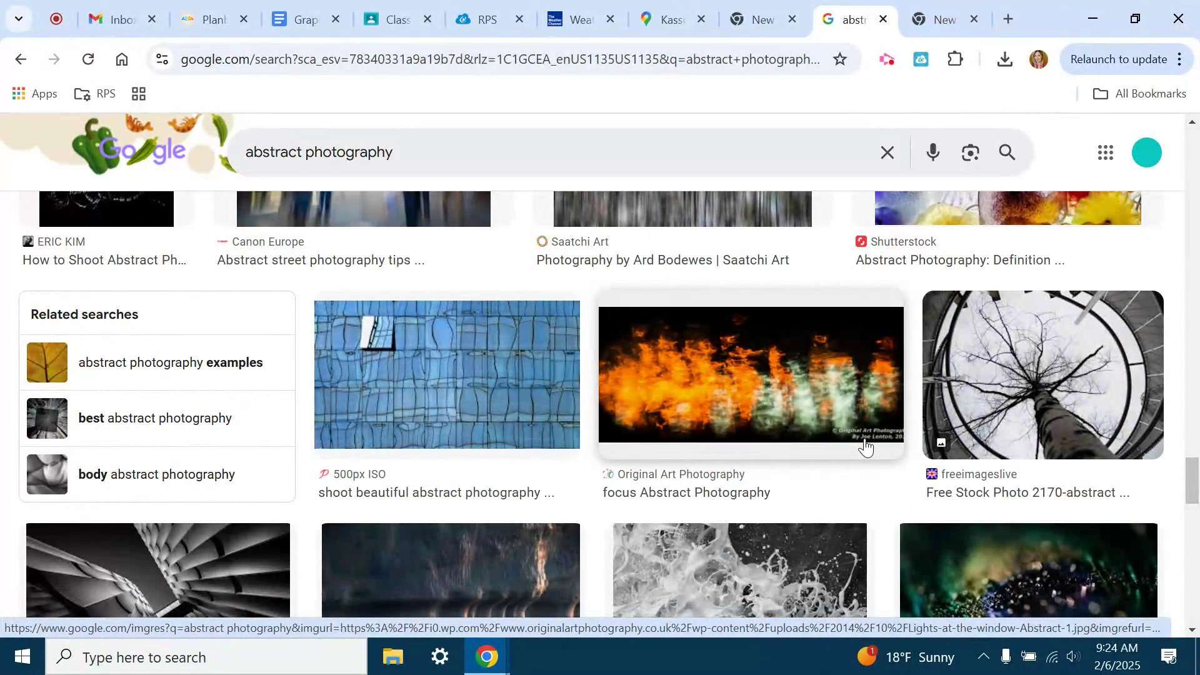
scroll(865, 445, down, 1)
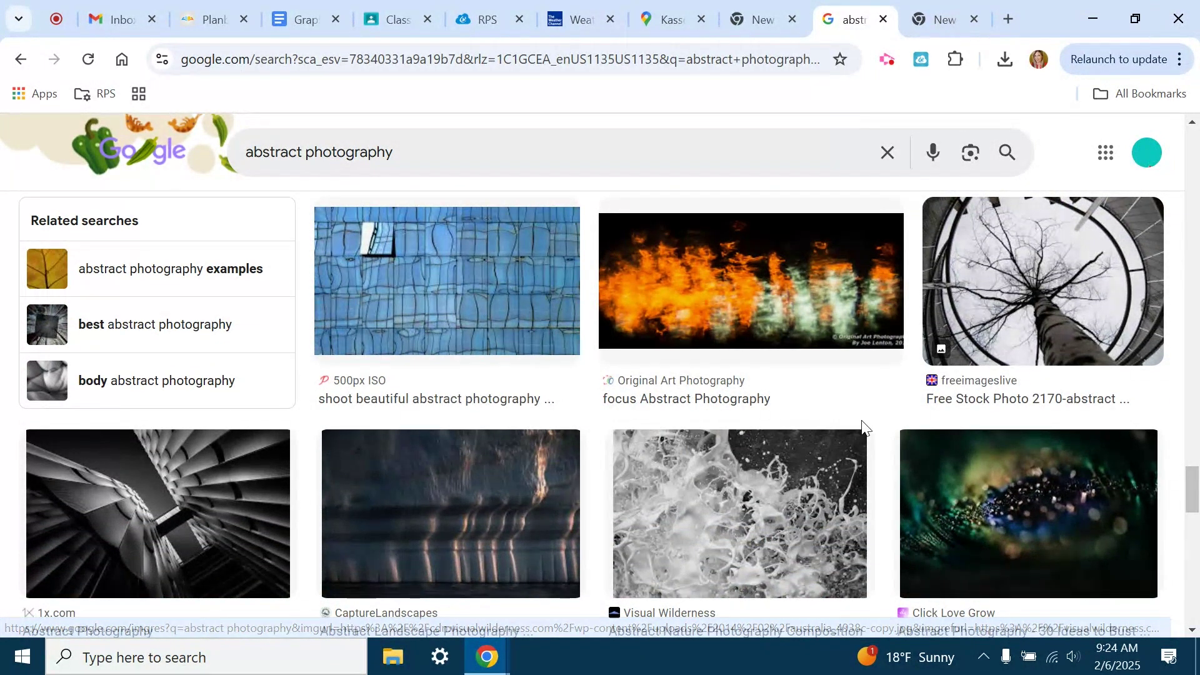
Step: Preview the black-and-white architecture image from 1x.com and the black-and-white image from The School of Photography, closing each preview
scroll(806, 425, down, 1)
click(223, 441)
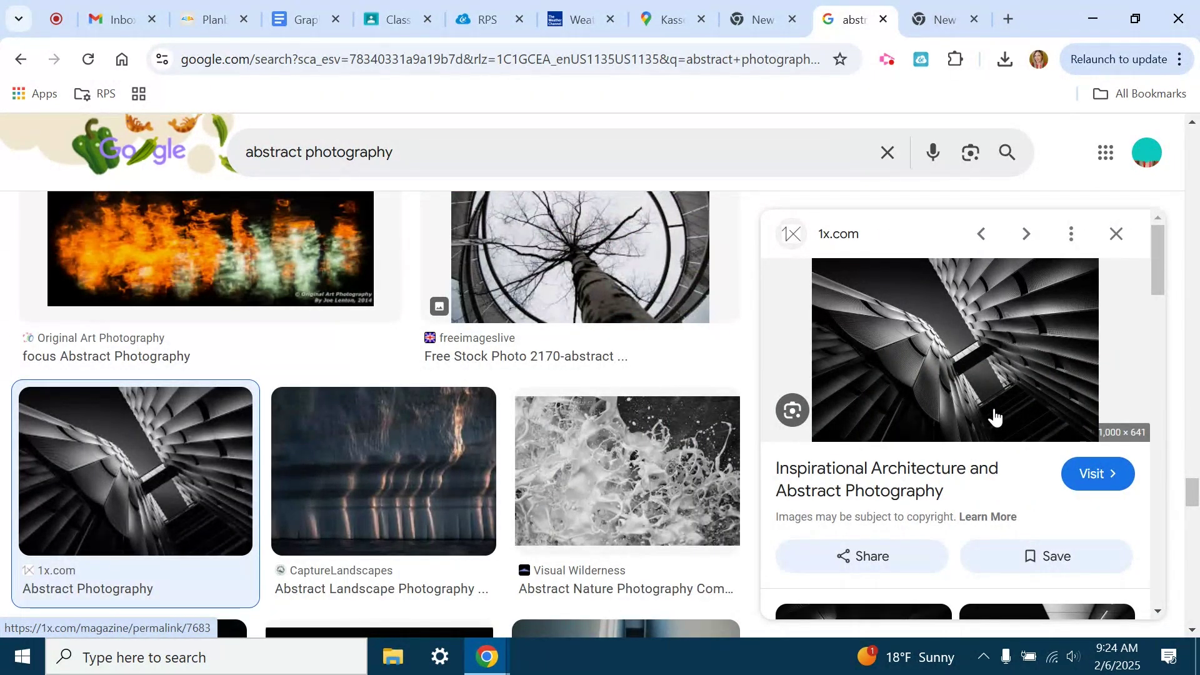
click(1119, 236)
scroll(988, 383, down, 1)
click(1042, 416)
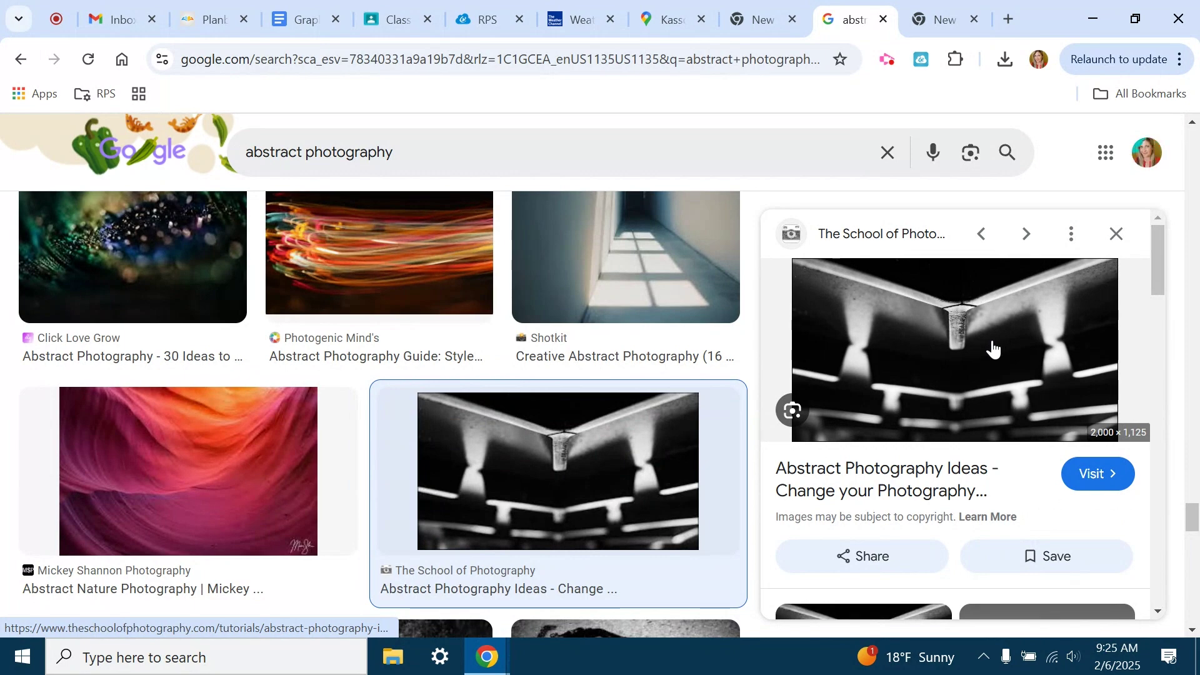
scroll(994, 349, down, 3)
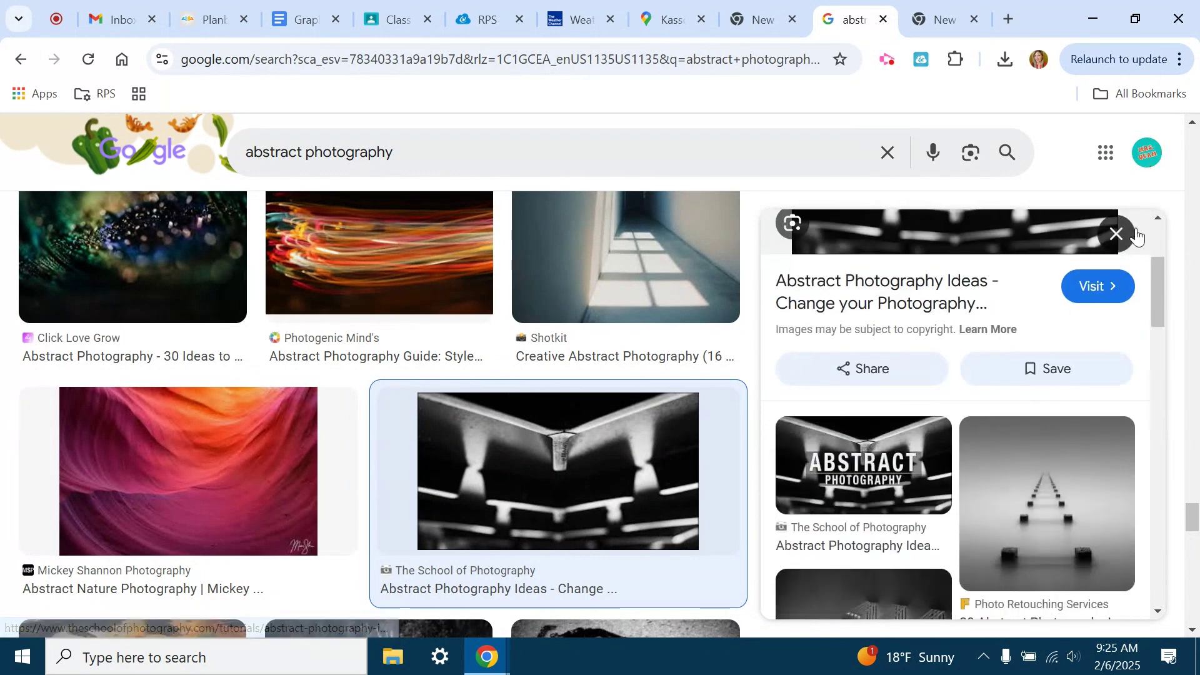
click(1116, 233)
Step: Look through the remaining abstract photography image results and return to the beginning of the results
scroll(999, 393, down, 2)
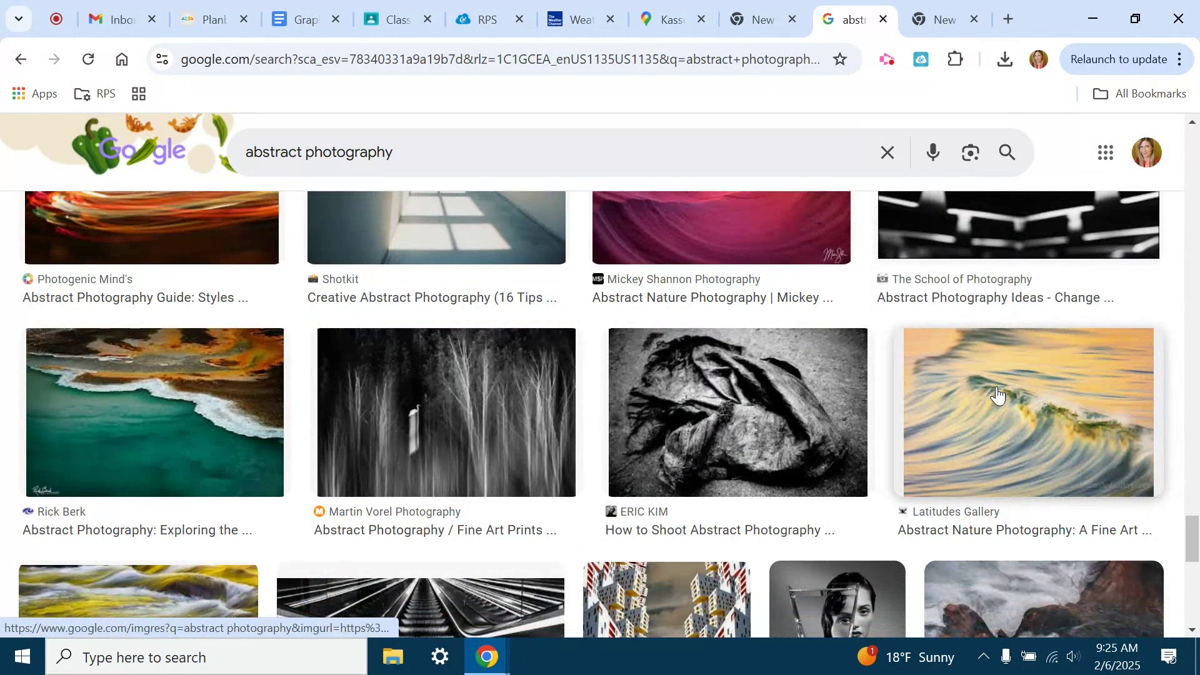
scroll(997, 395, down, 4)
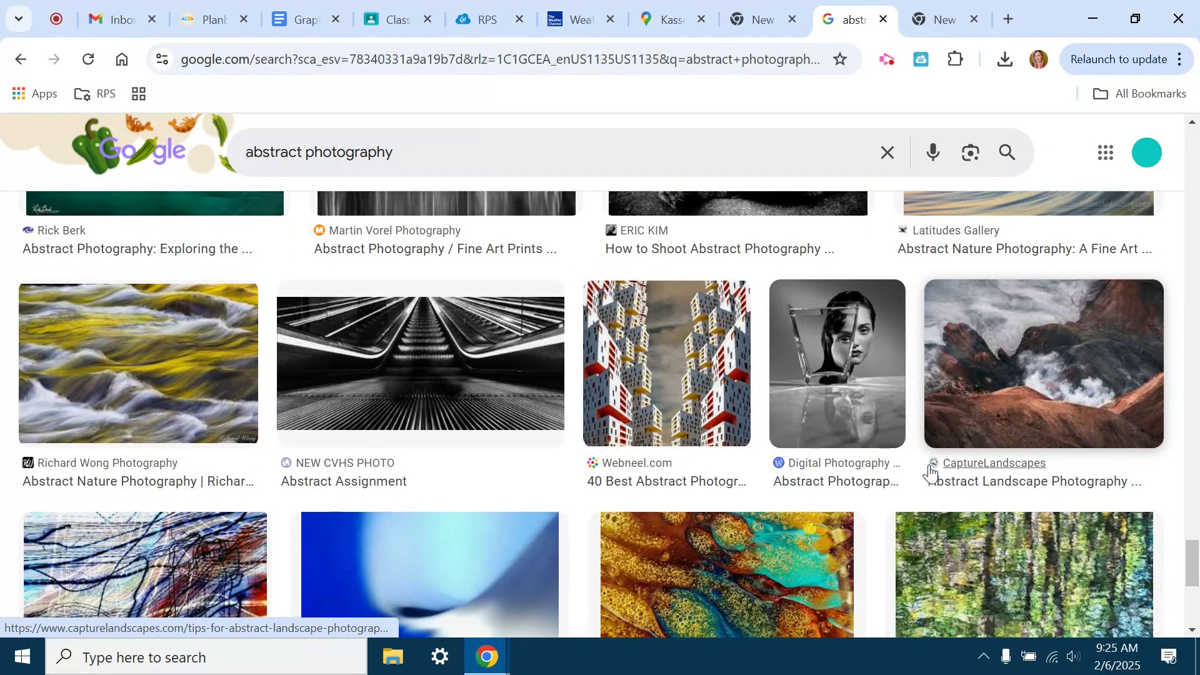
scroll(930, 474, down, 6)
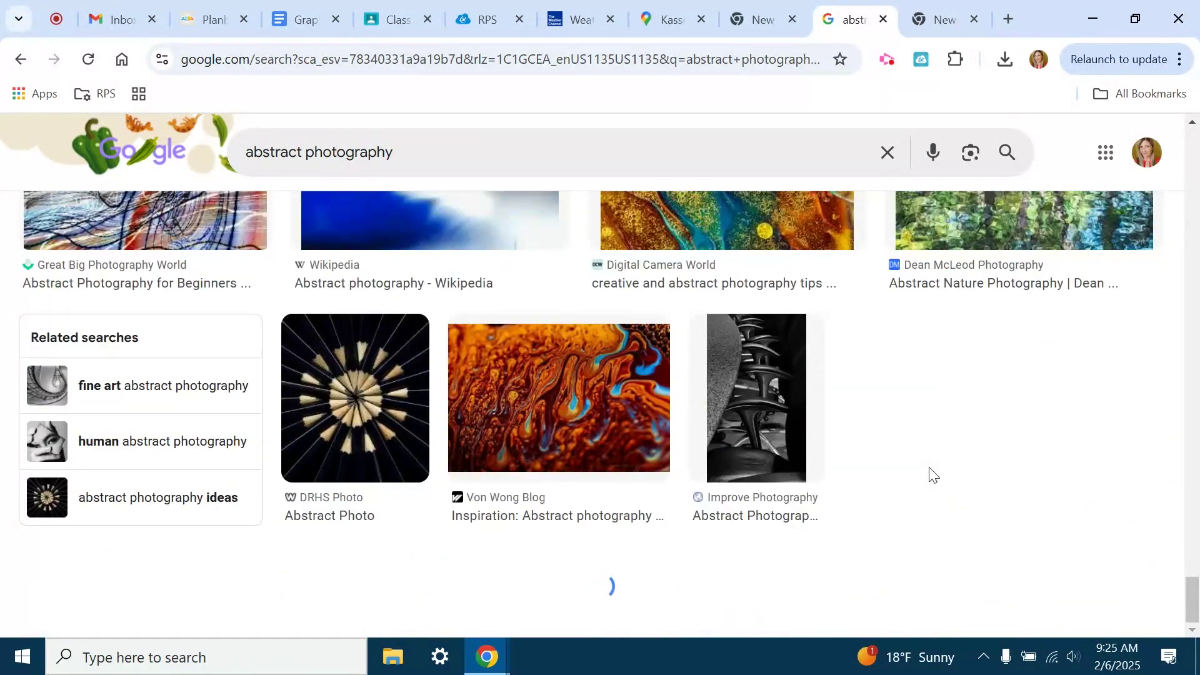
scroll(930, 475, down, 3)
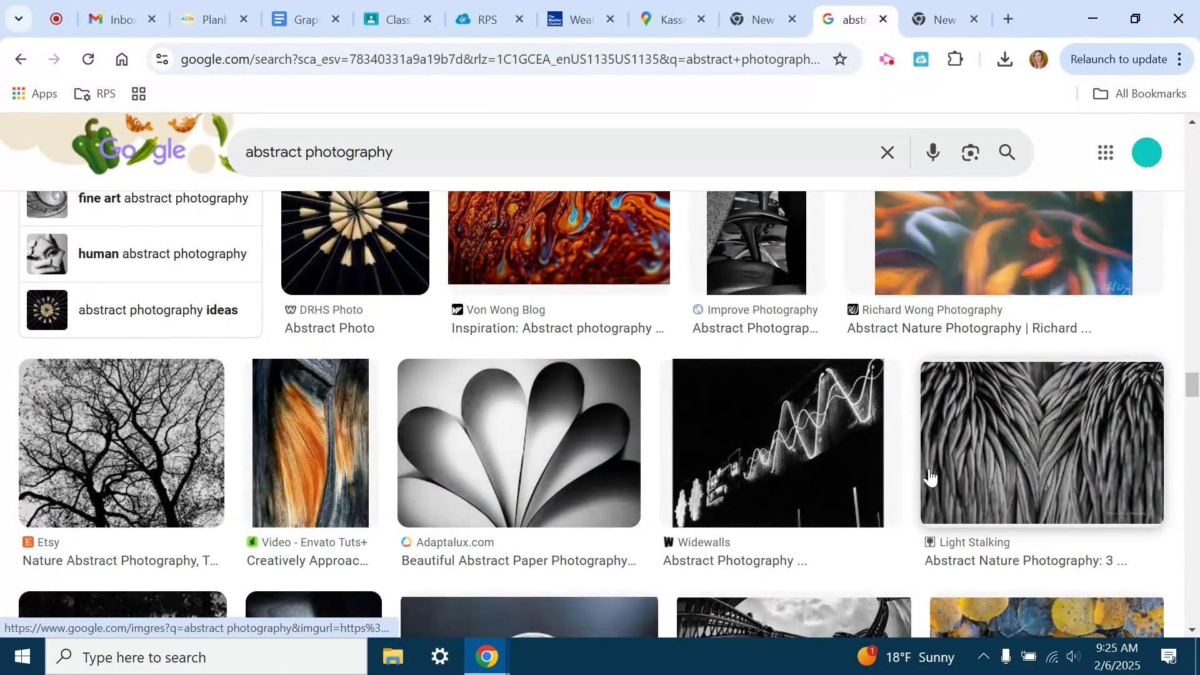
scroll(930, 476, down, 10)
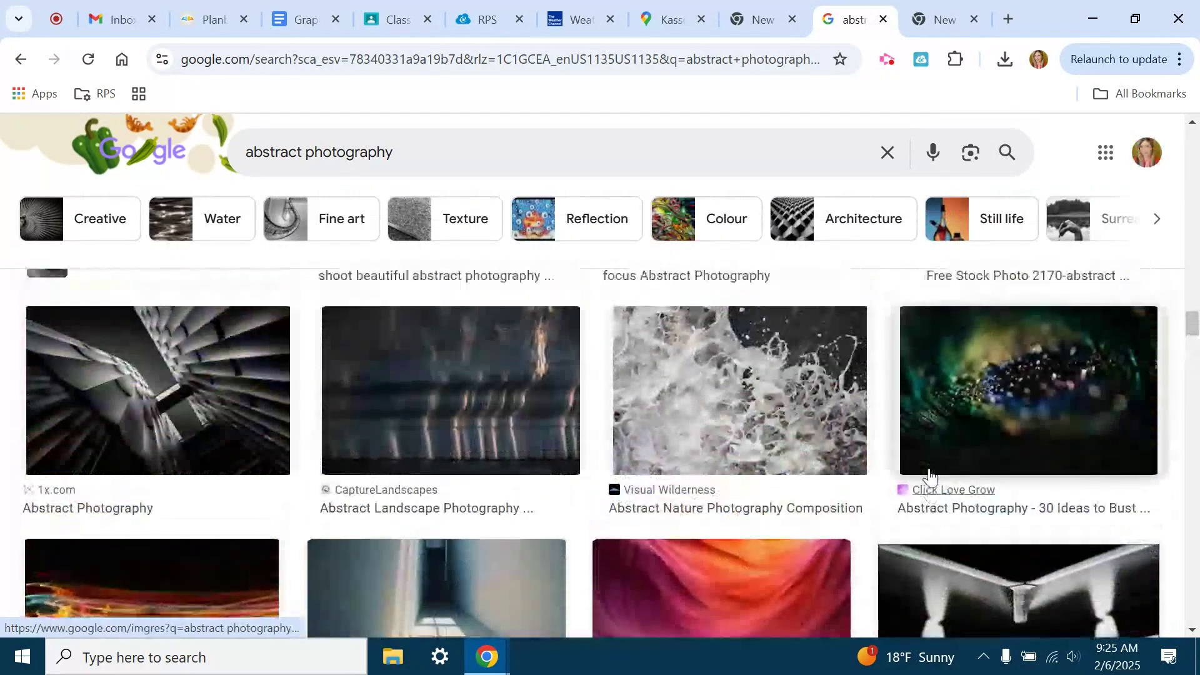
scroll(930, 475, up, 10)
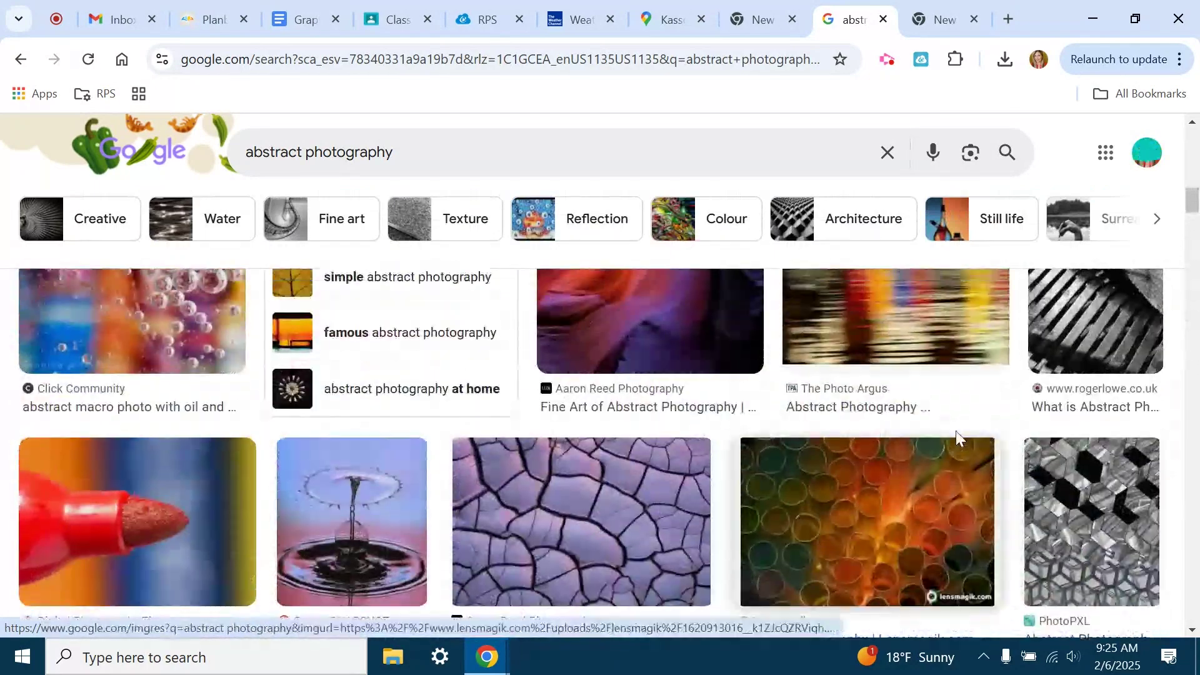
scroll(907, 508, up, 5)
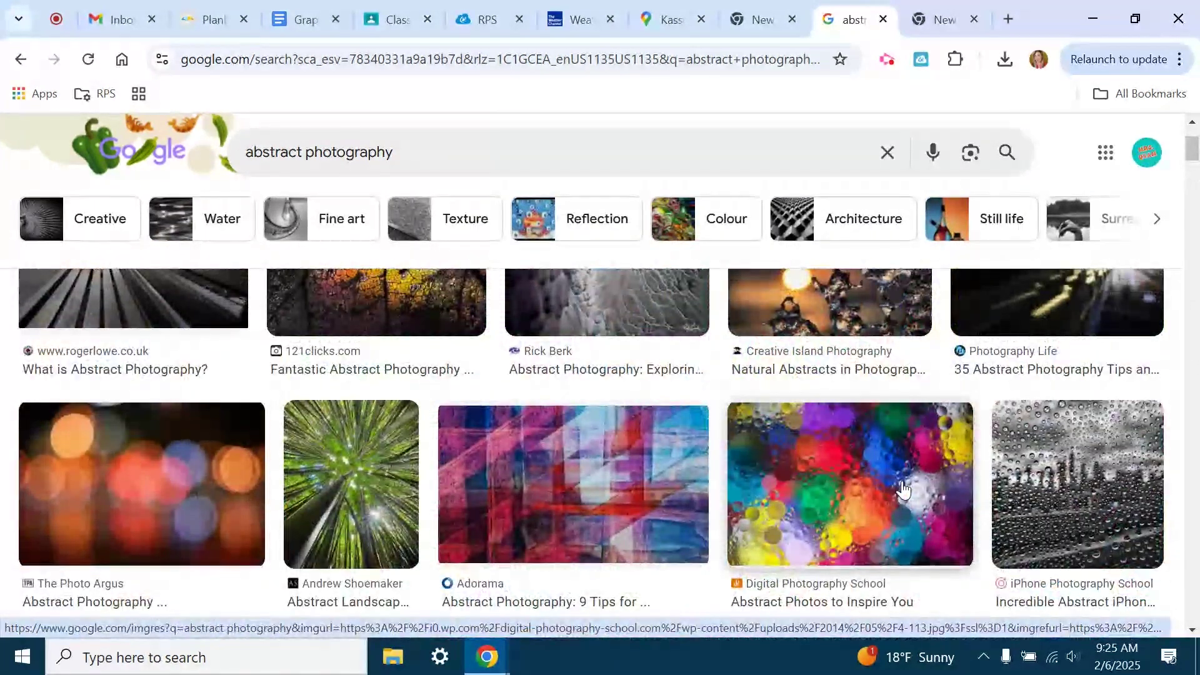
scroll(894, 486, up, 3)
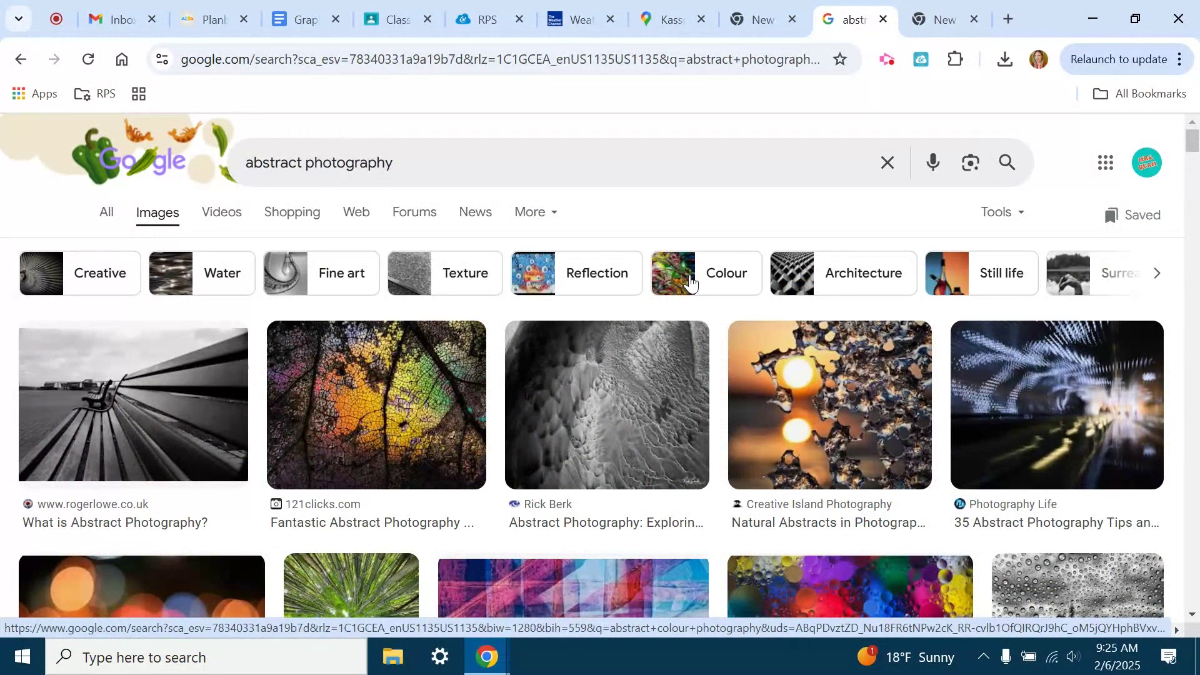
Step: Switch to the blank browser tab and open Google Drive's recent files
key(ctrl+Tab)
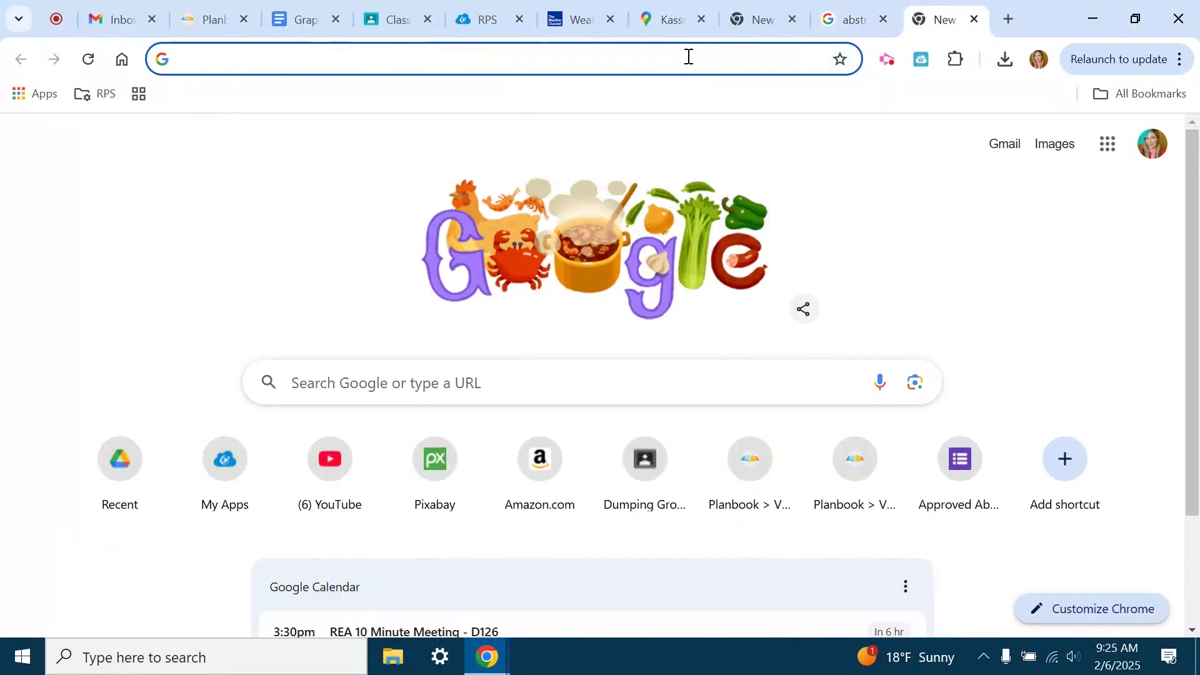
text(drive)
key(Return)
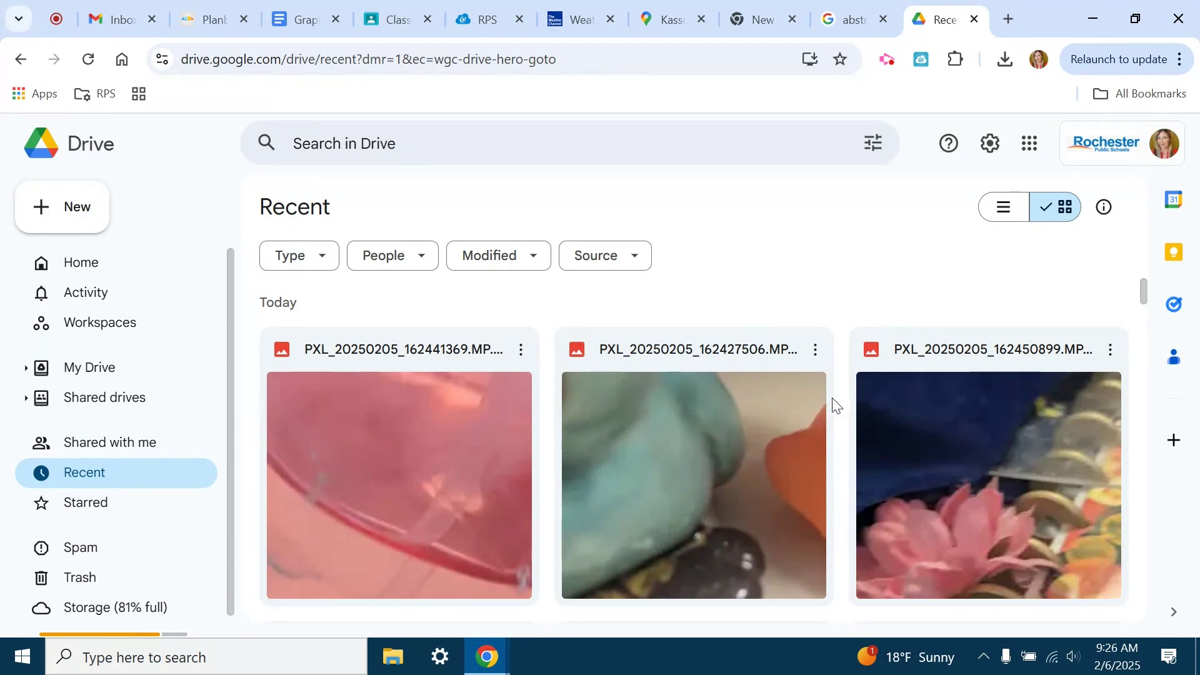
Step: Review the close-up photos among today's recent files in Drive
scroll(482, 456, down, 6)
scroll(477, 440, down, 5)
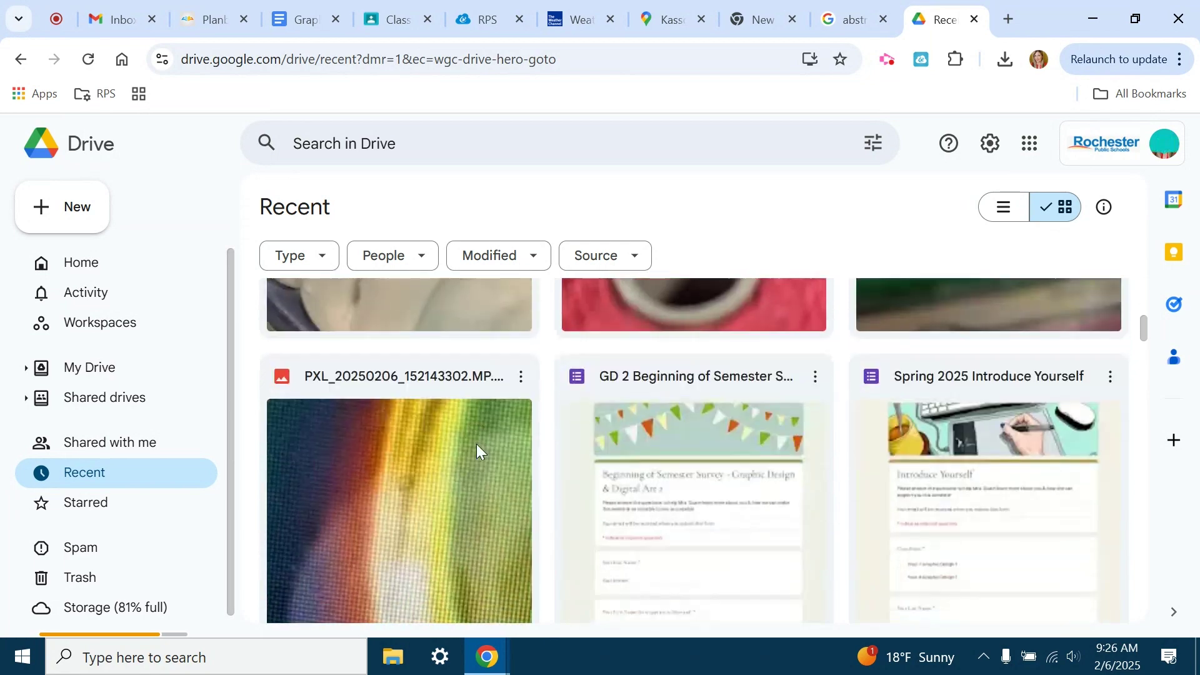
scroll(403, 405, up, 5)
scroll(405, 413, up, 2)
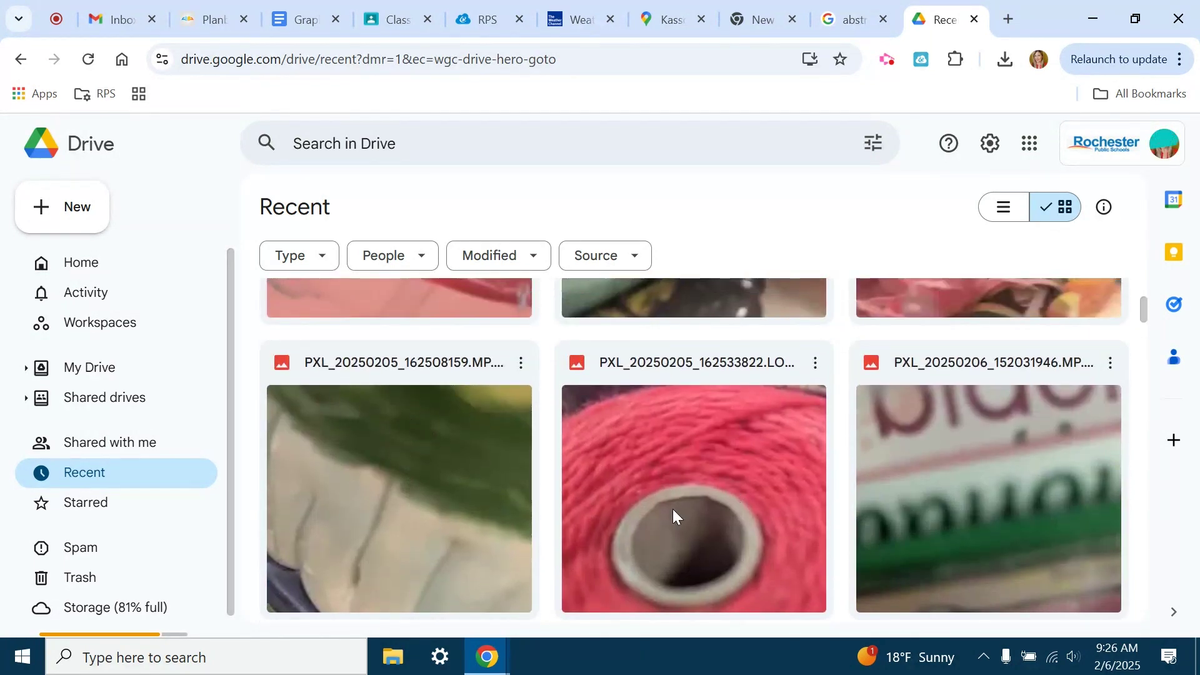
scroll(663, 425, up, 4)
scroll(694, 445, down, 2)
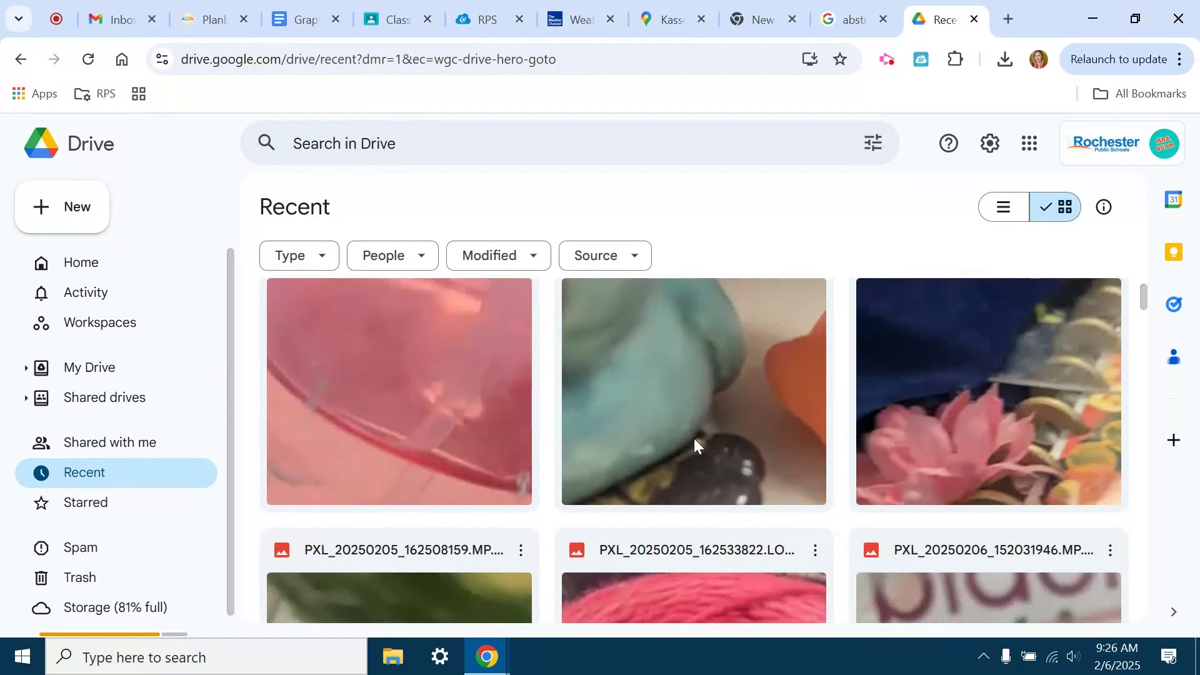
scroll(695, 441, down, 5)
scroll(696, 444, down, 3)
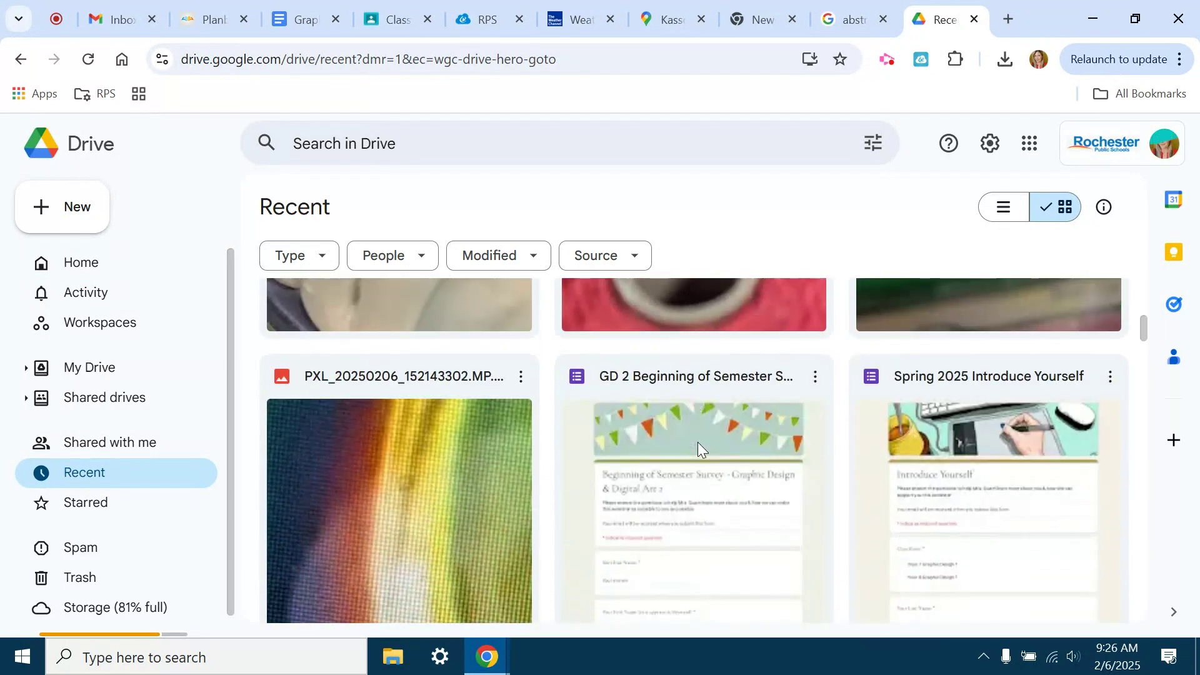
Step: Download the rainbow-coloured woven texture photo PXL_20250206_152143302.MP from the recent files
scroll(698, 441, down, 2)
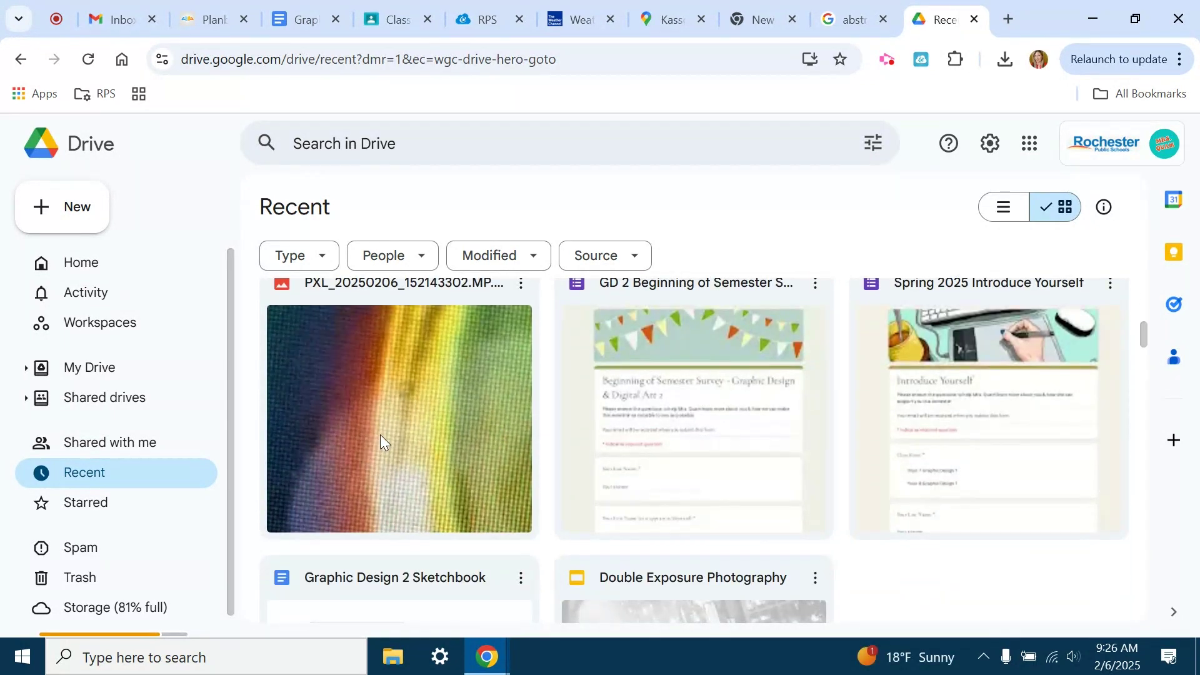
right_click(384, 388)
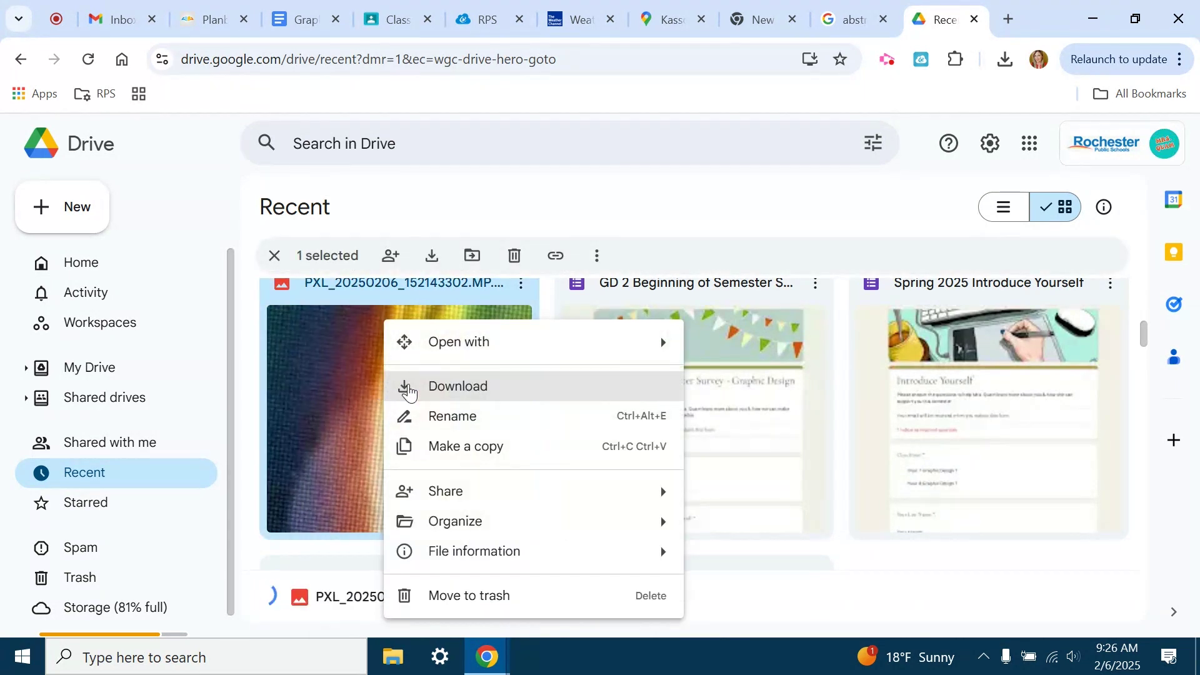
click(429, 394)
Step: Open the pink close-up photo PXL_20250205_162441369.MP.jpg in the preview and download it
scroll(638, 414, down, 5)
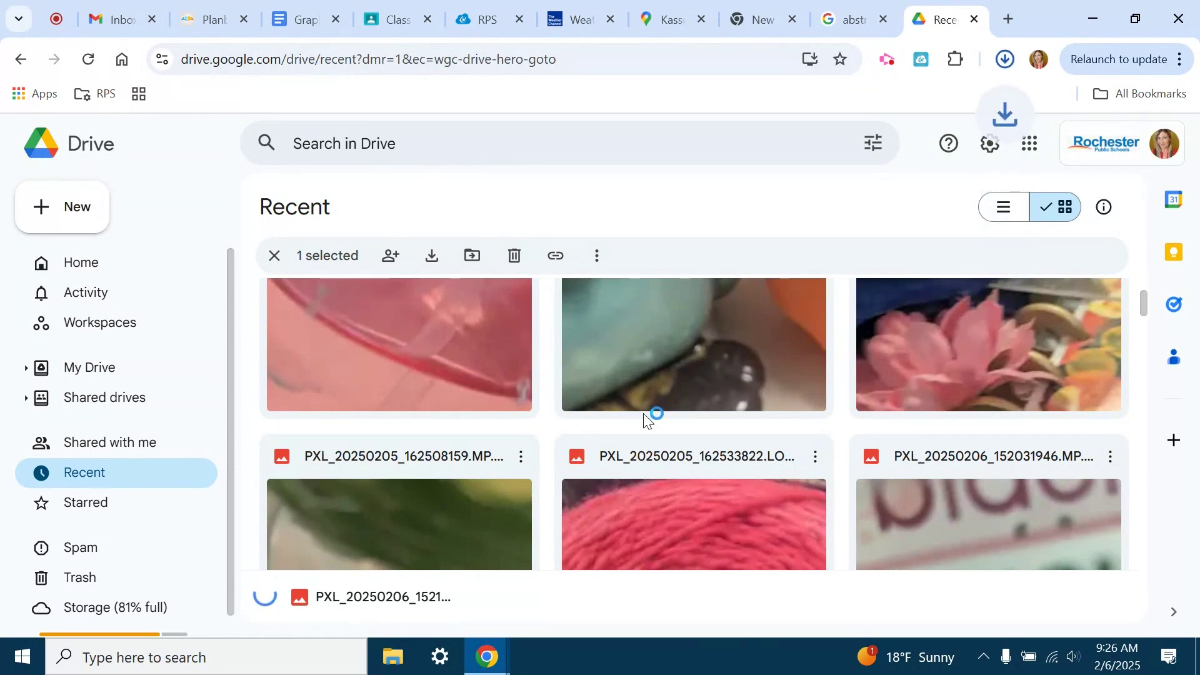
scroll(435, 358, down, 2)
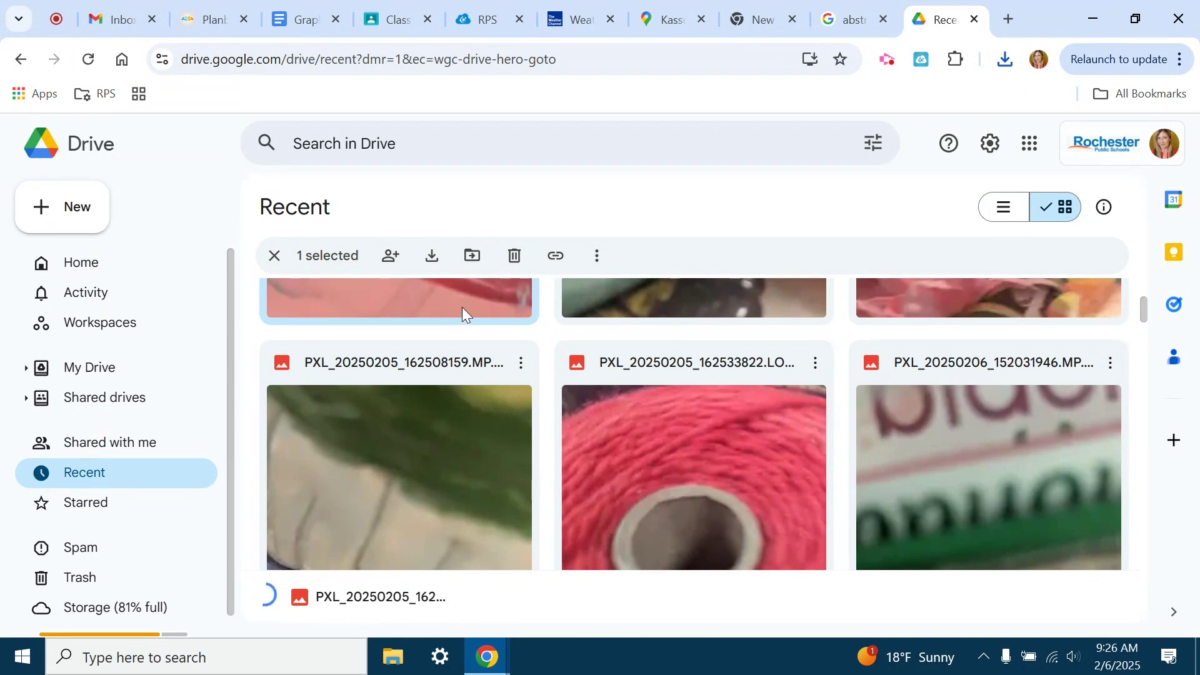
double_click(463, 306)
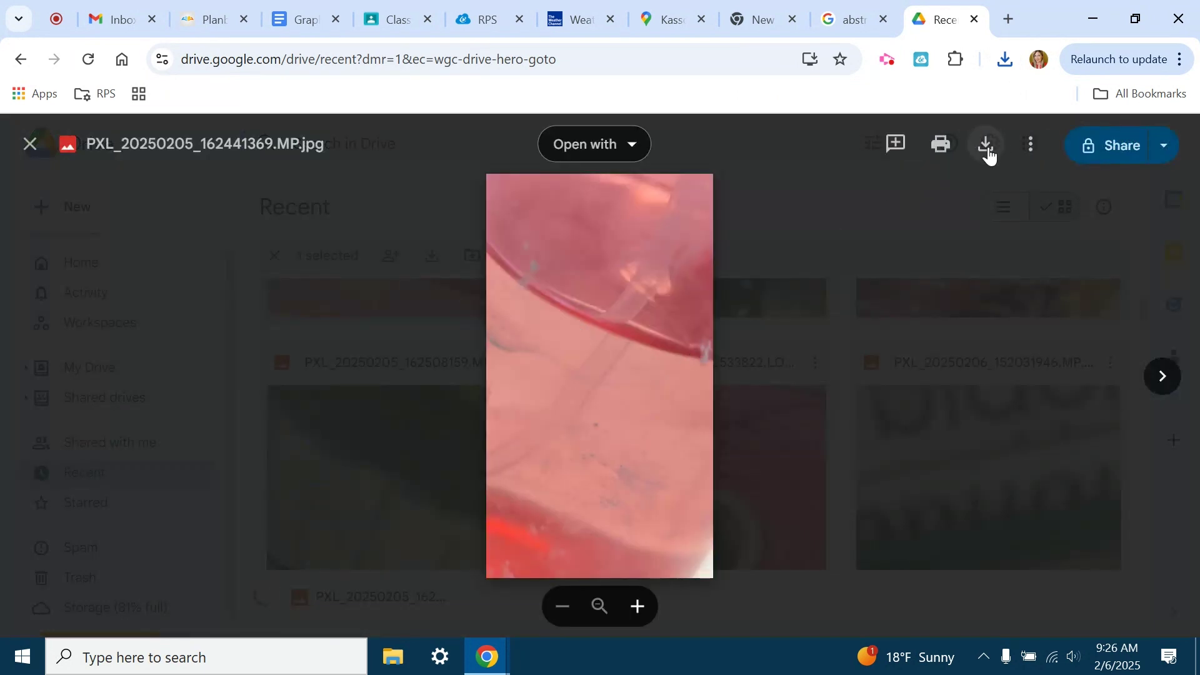
click(986, 148)
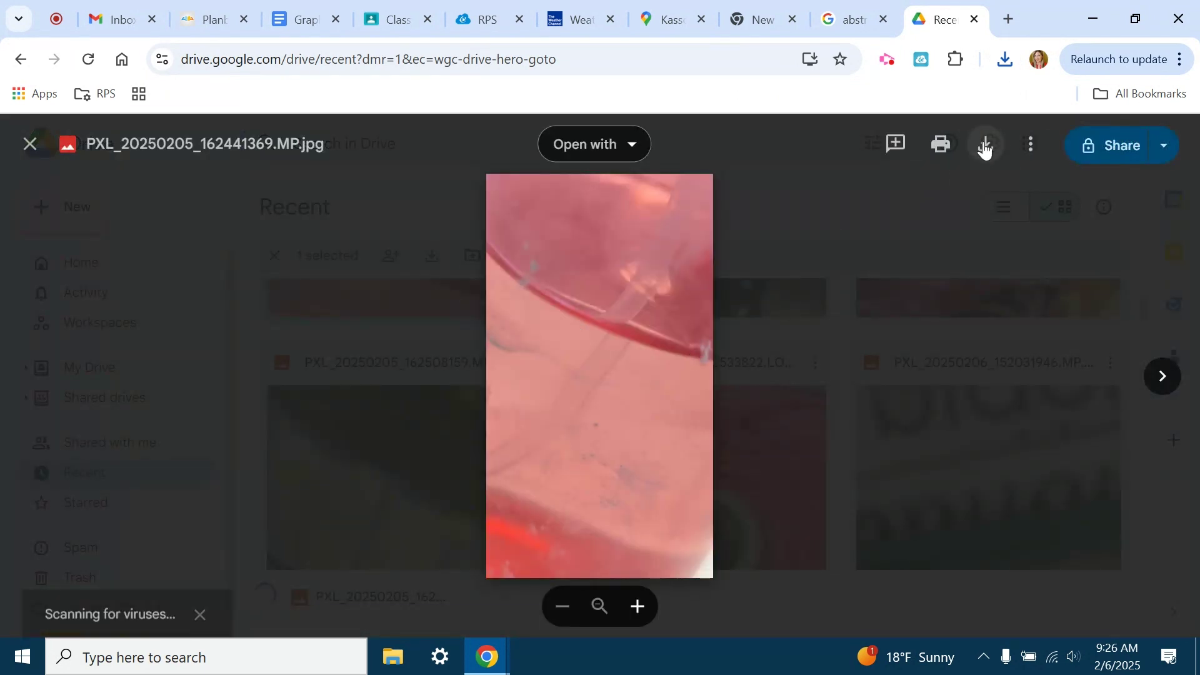
Step: Close the pink photo's preview, then open and download the green-and-white close-up PXL_20250205_162508159.MP.jpg
click(815, 382)
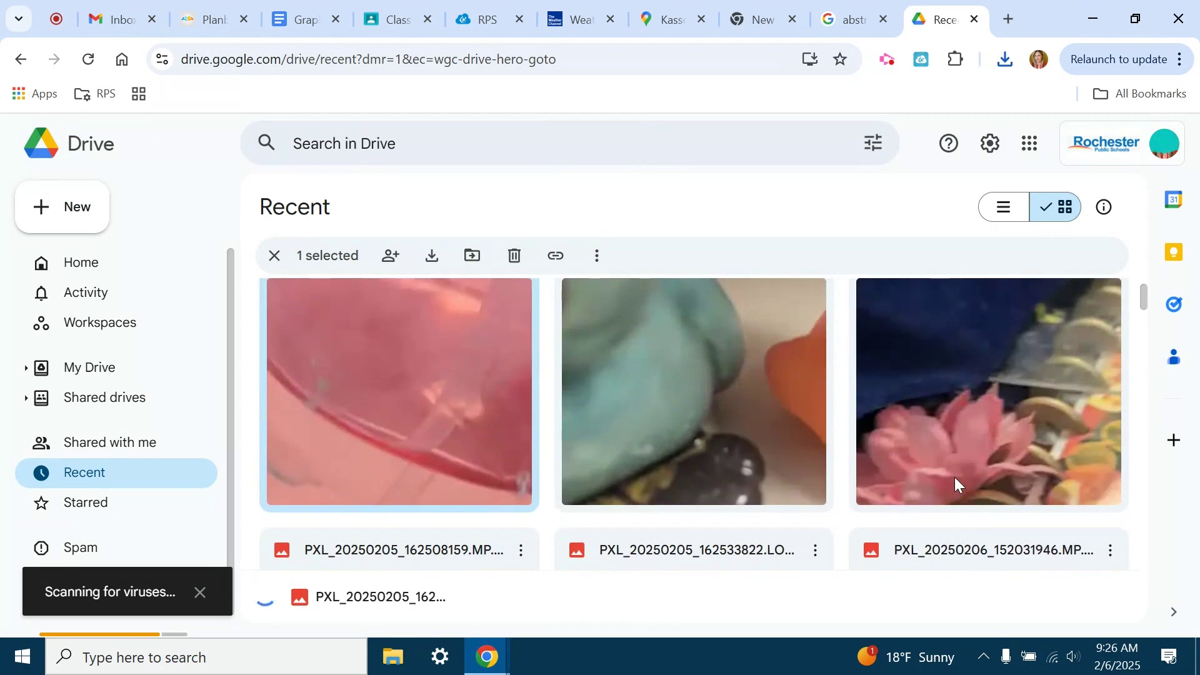
scroll(955, 478, down, 5)
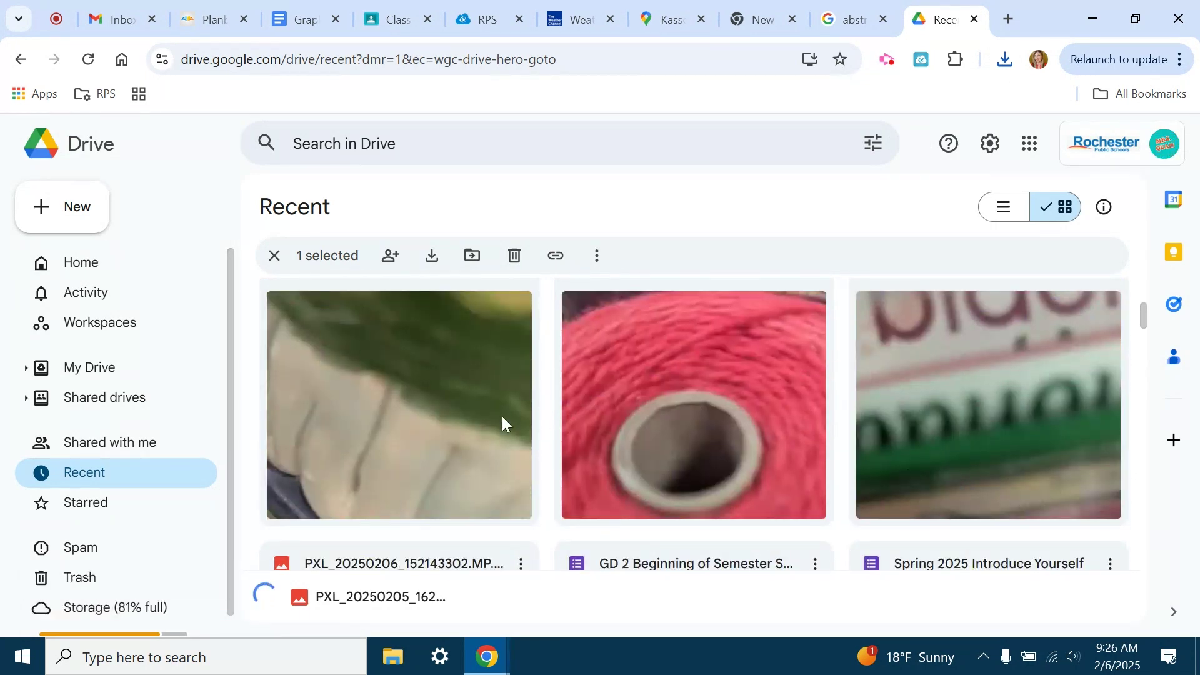
double_click(471, 409)
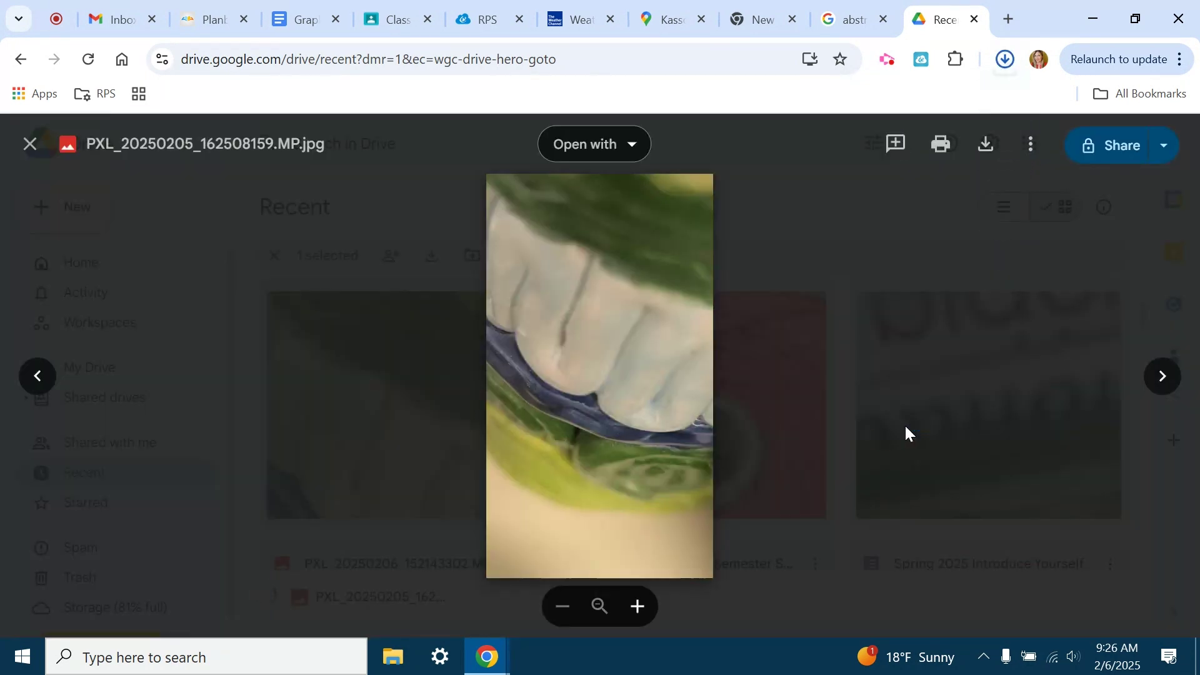
click(986, 145)
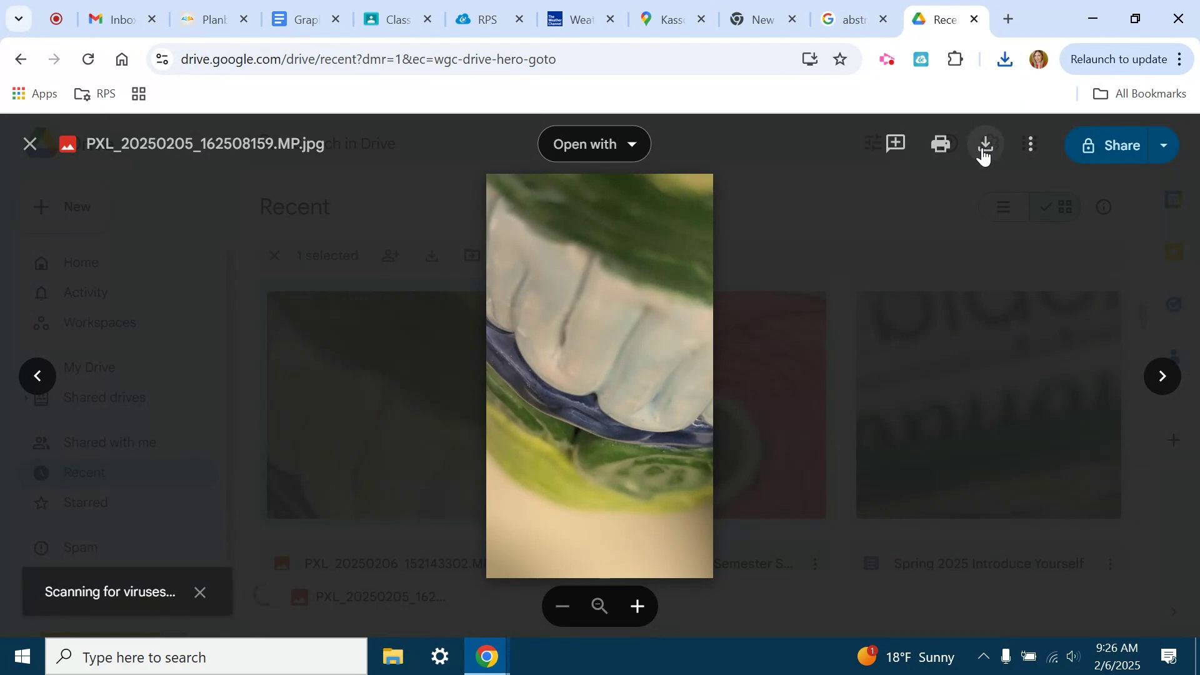
click(917, 323)
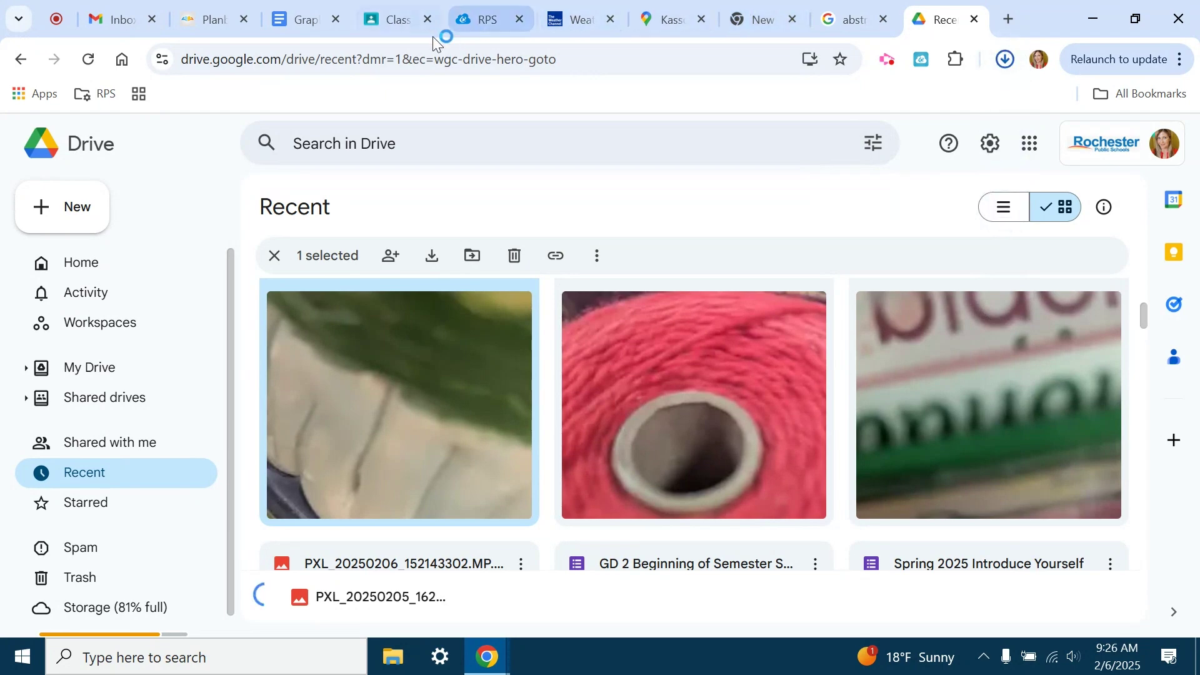
Step: Open the Adobe Lightroom online photo editor linked in the Abstract Photography assignment in Google Classroom
click(373, 25)
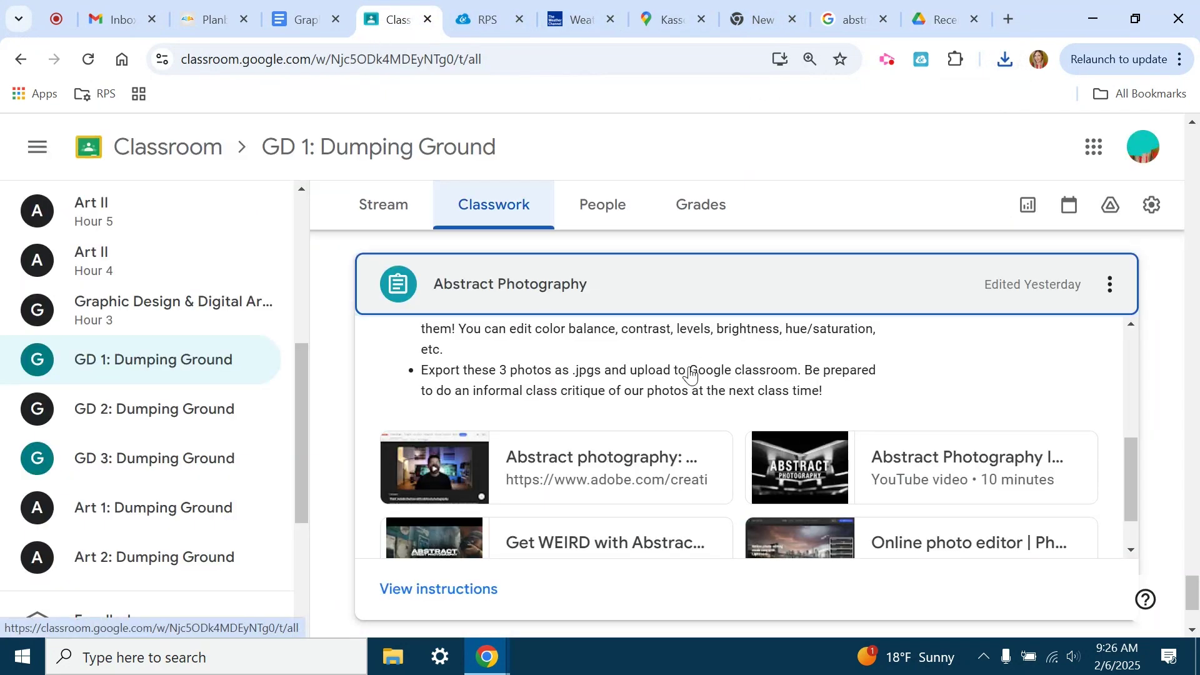
scroll(909, 490, down, 2)
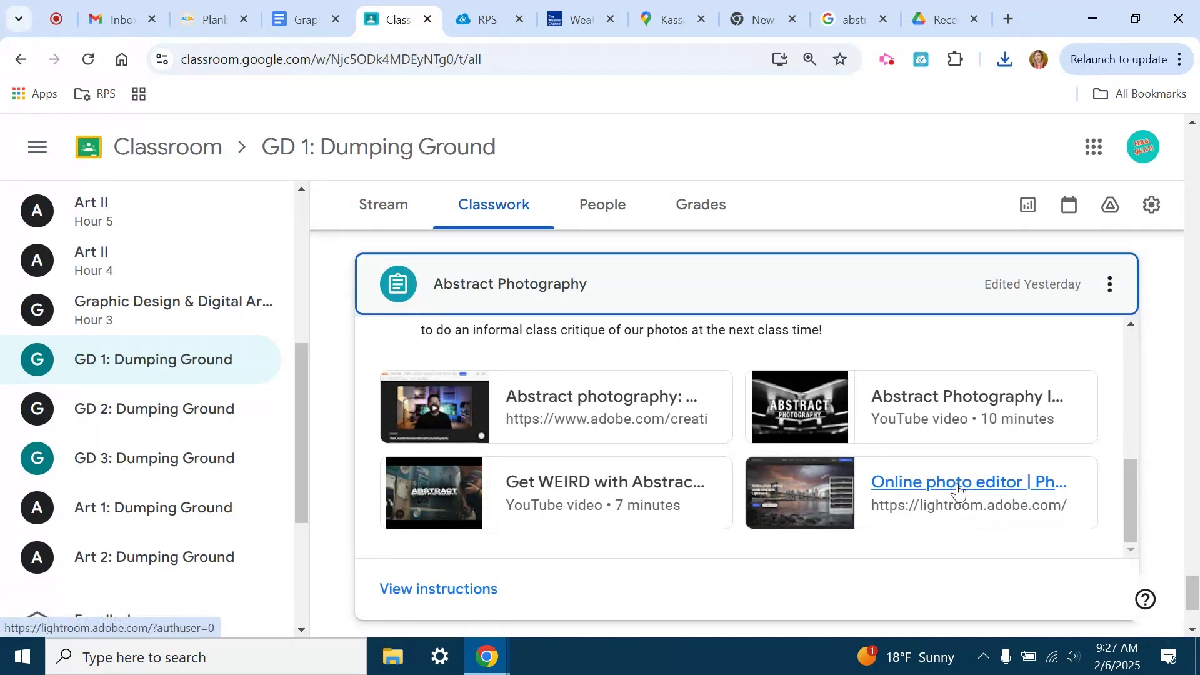
click(958, 492)
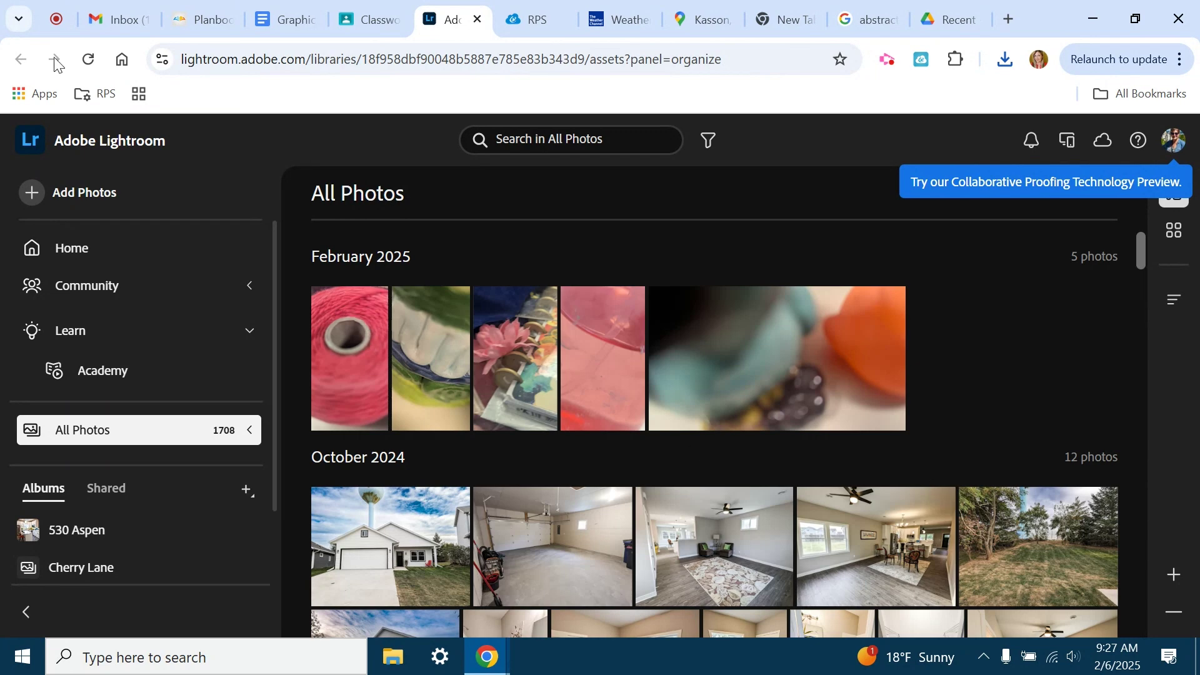
Step: Upload PXL_20250205_162508159.MP (1).jpg, PXL_20250205_162441369.MP (1).jpg and PXL_20250206_152143302.MP.jpg from Downloads to the Lightroom library
click(78, 194)
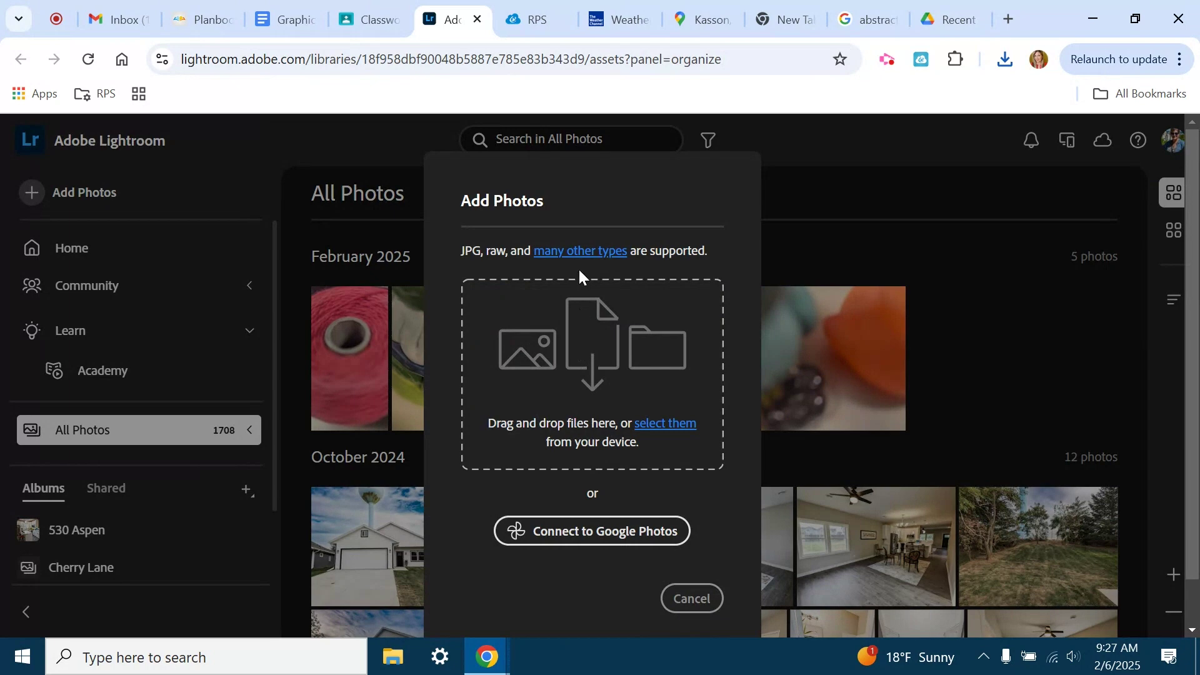
click(649, 423)
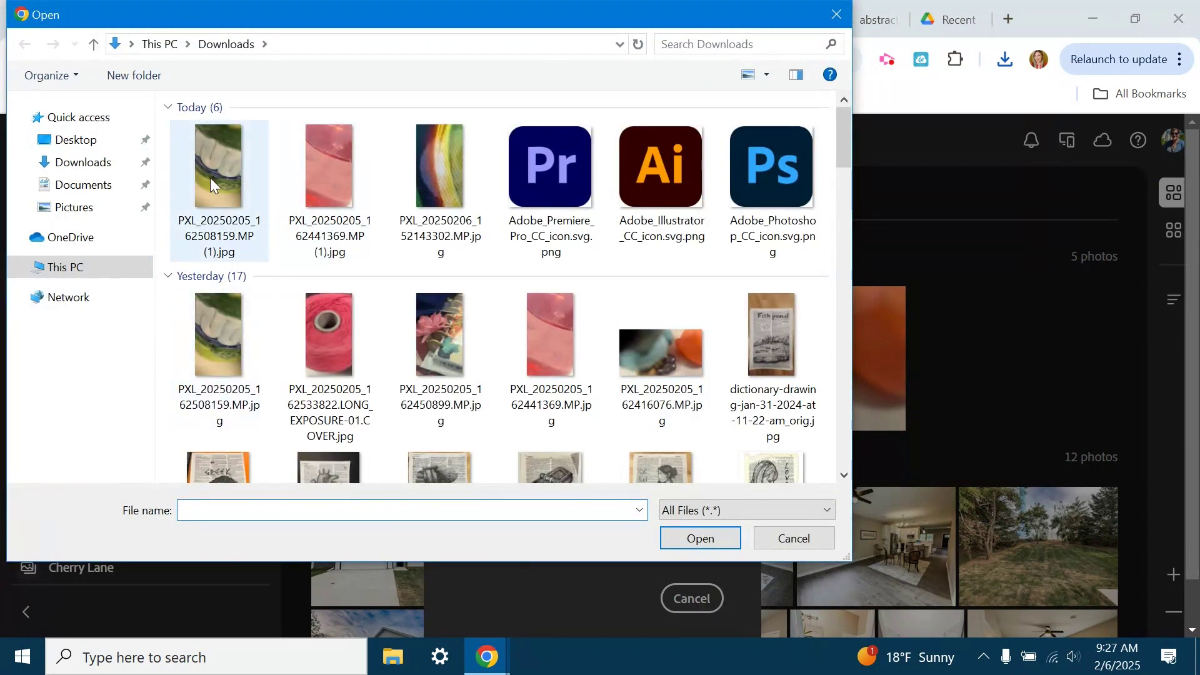
click(235, 213)
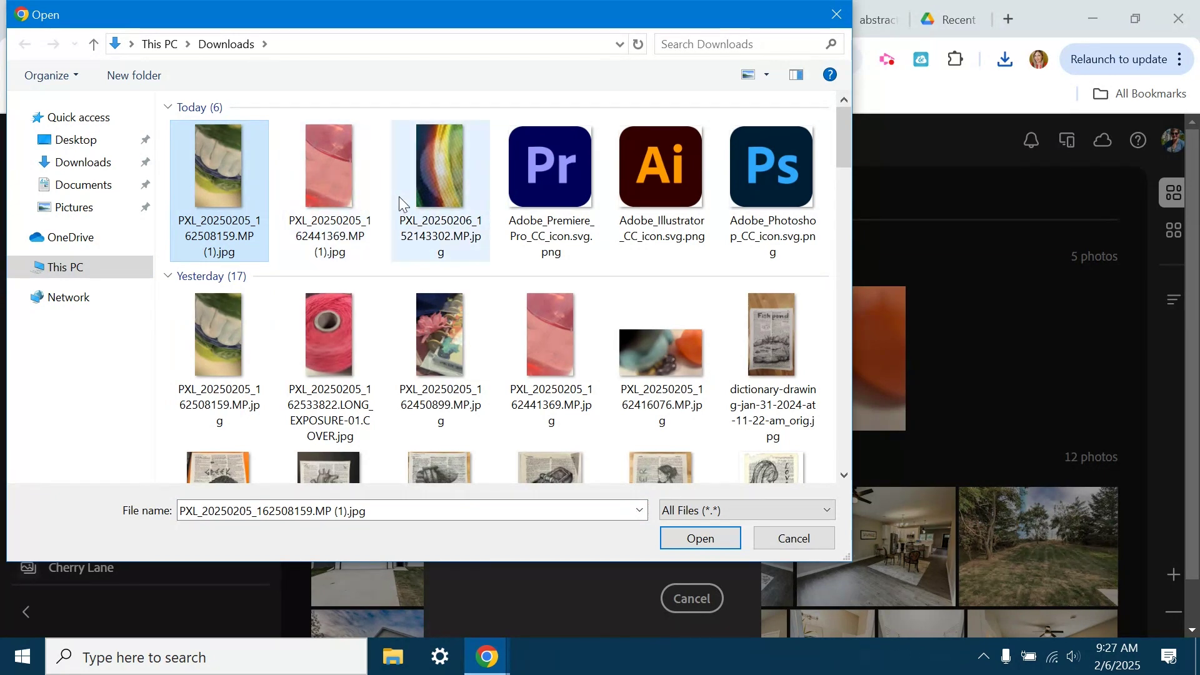
shift+click(442, 186)
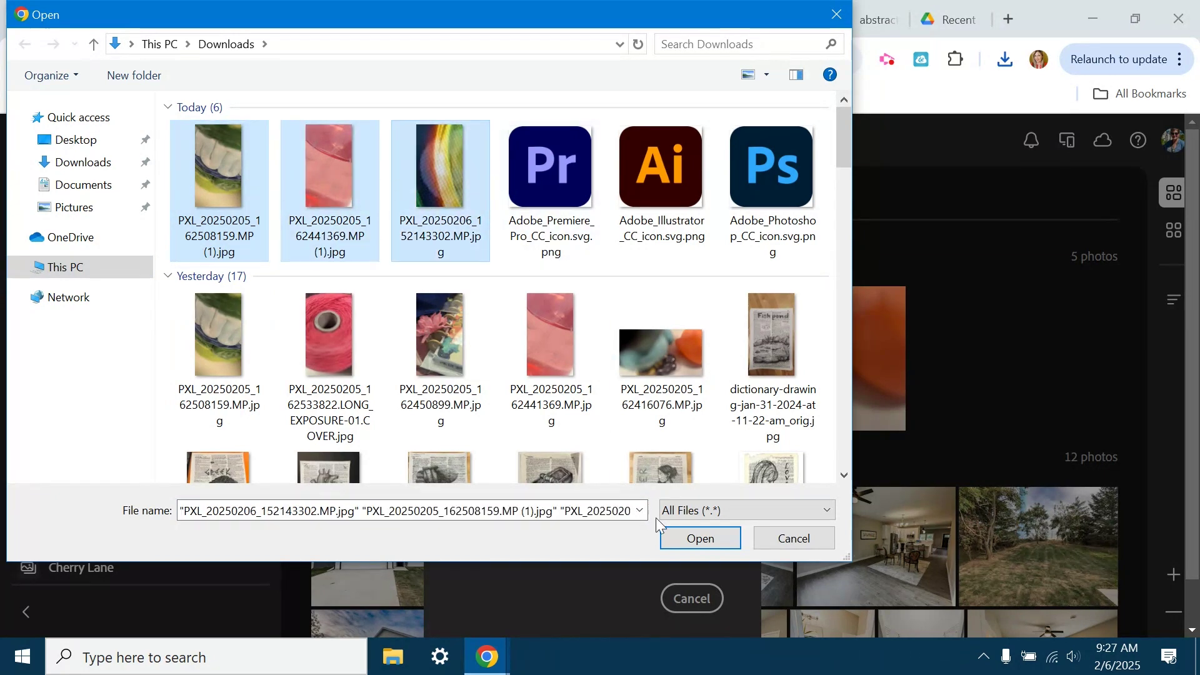
click(681, 535)
click(681, 507)
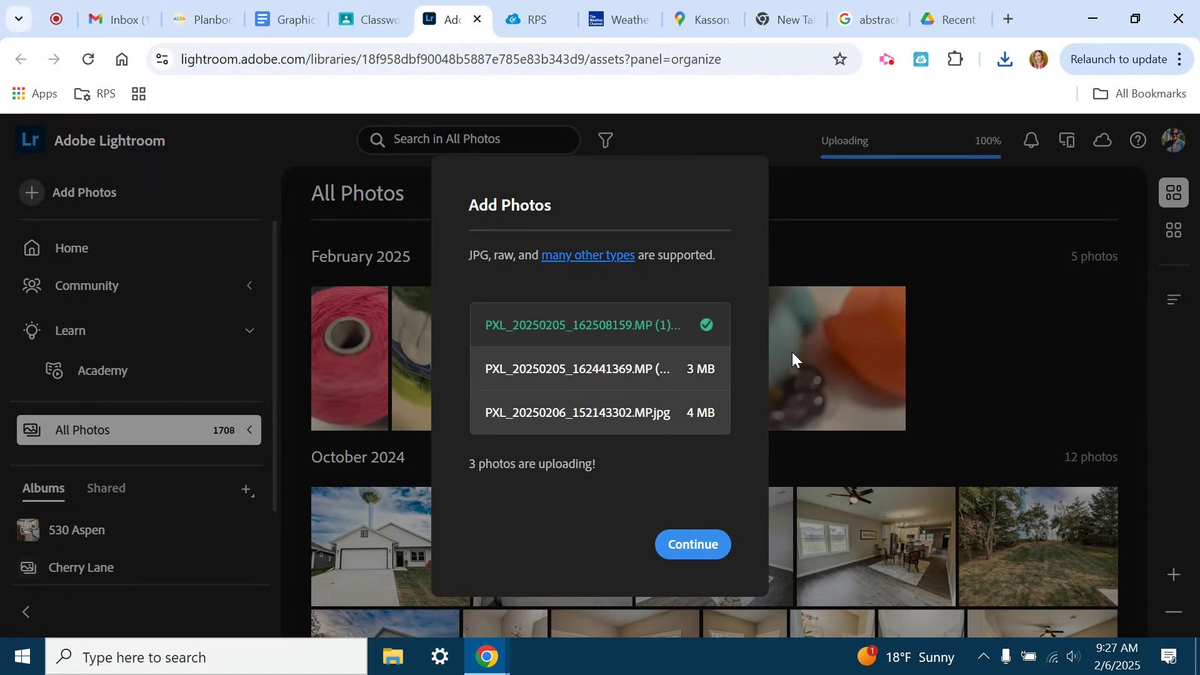
click(702, 470)
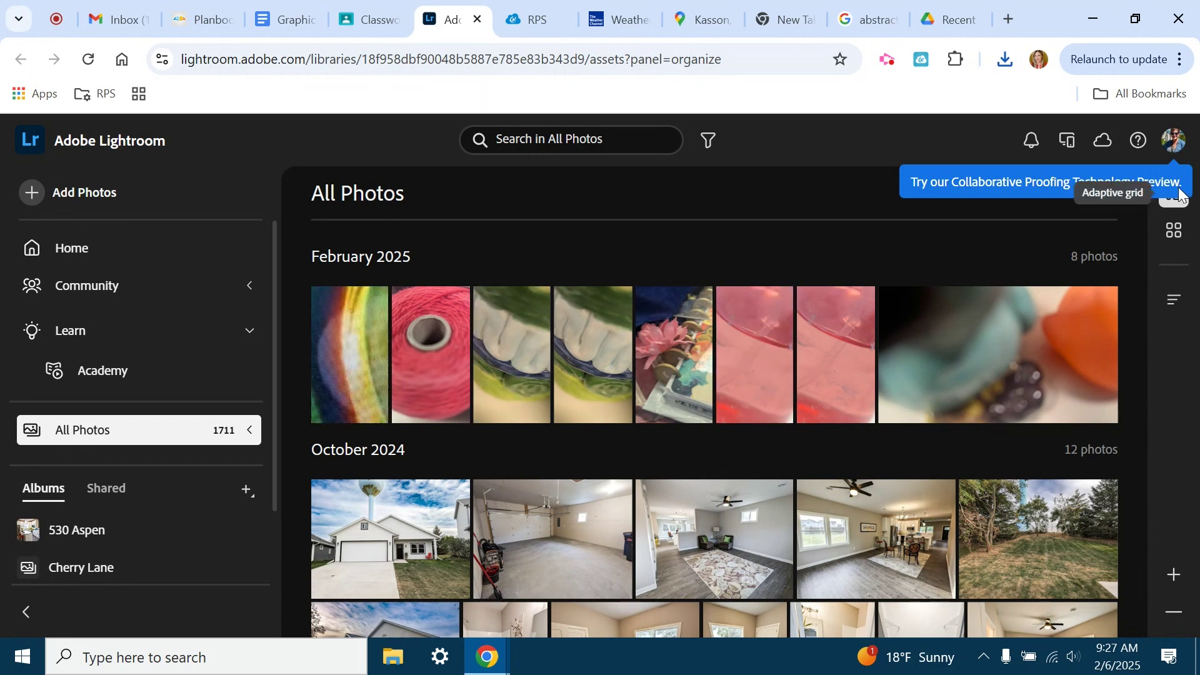
Step: Open the rainbow-coloured woven texture photo for editing and look at its quick actions and presets
click(354, 346)
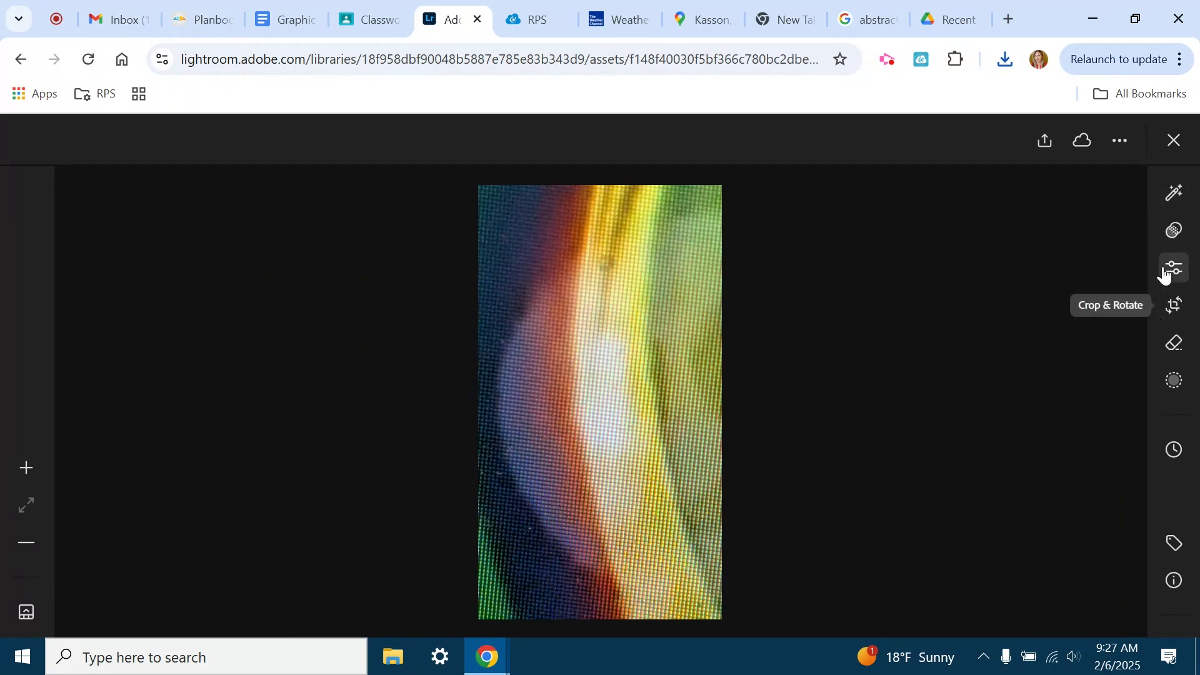
click(1174, 193)
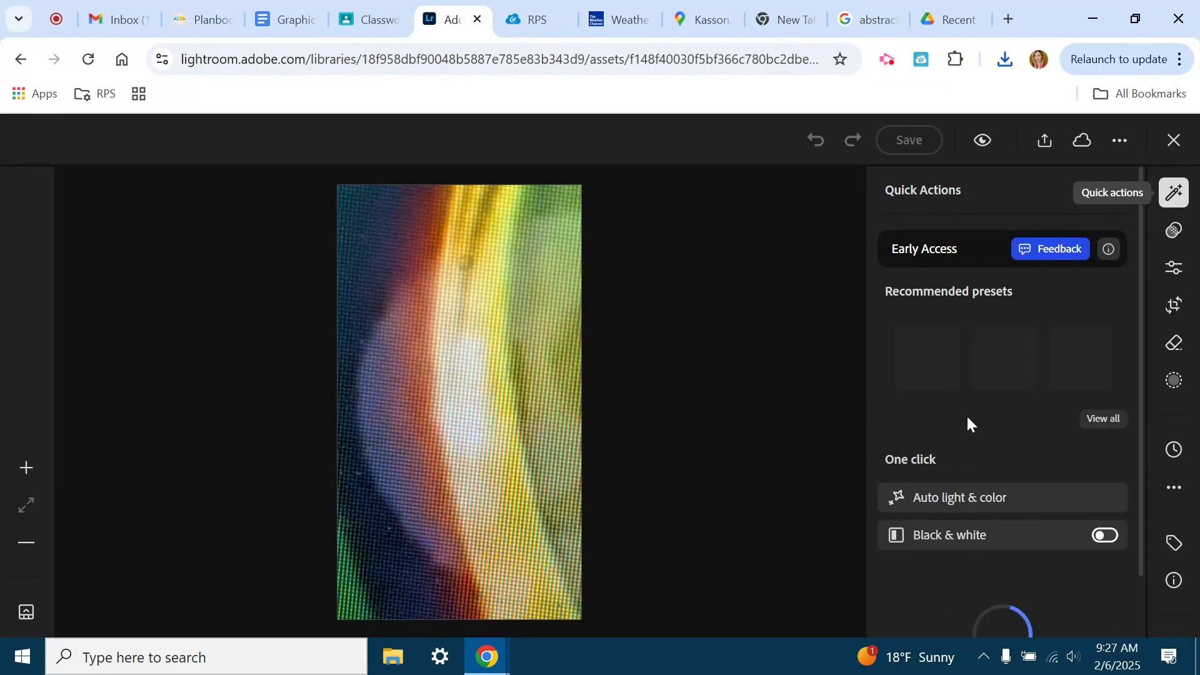
click(1175, 231)
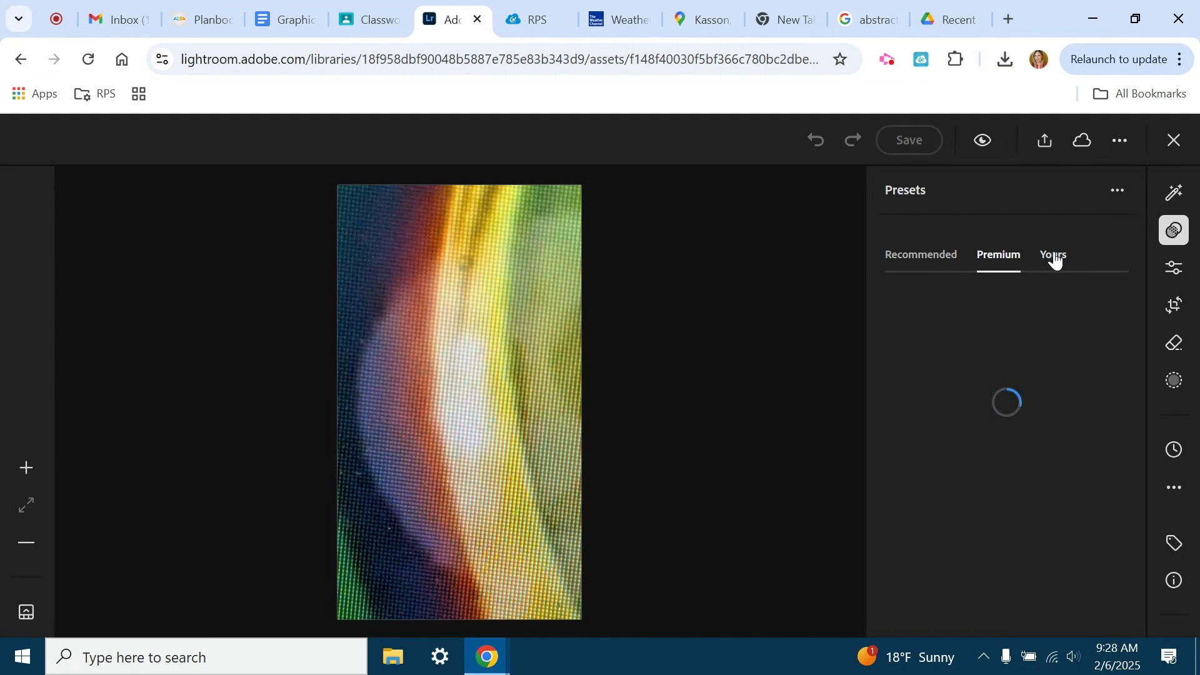
Step: Adjust the photo's light settings: exposure to -0.04, contrast to +77 and highlights to +1
click(1177, 273)
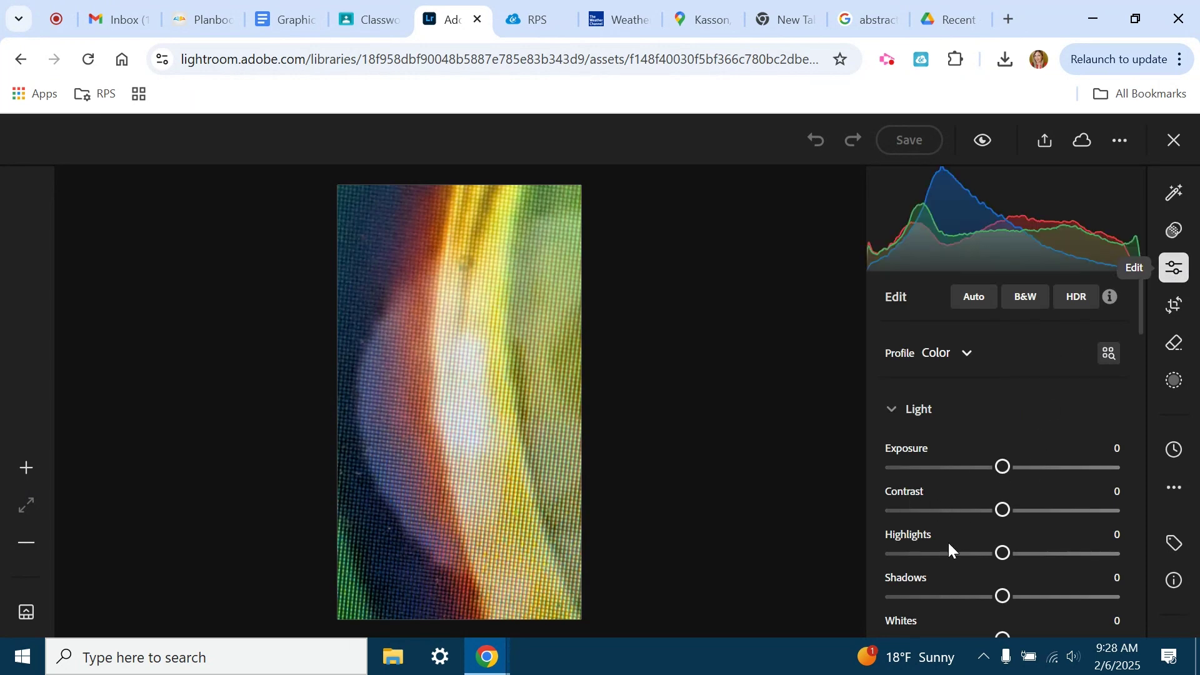
scroll(1021, 400, down, 3)
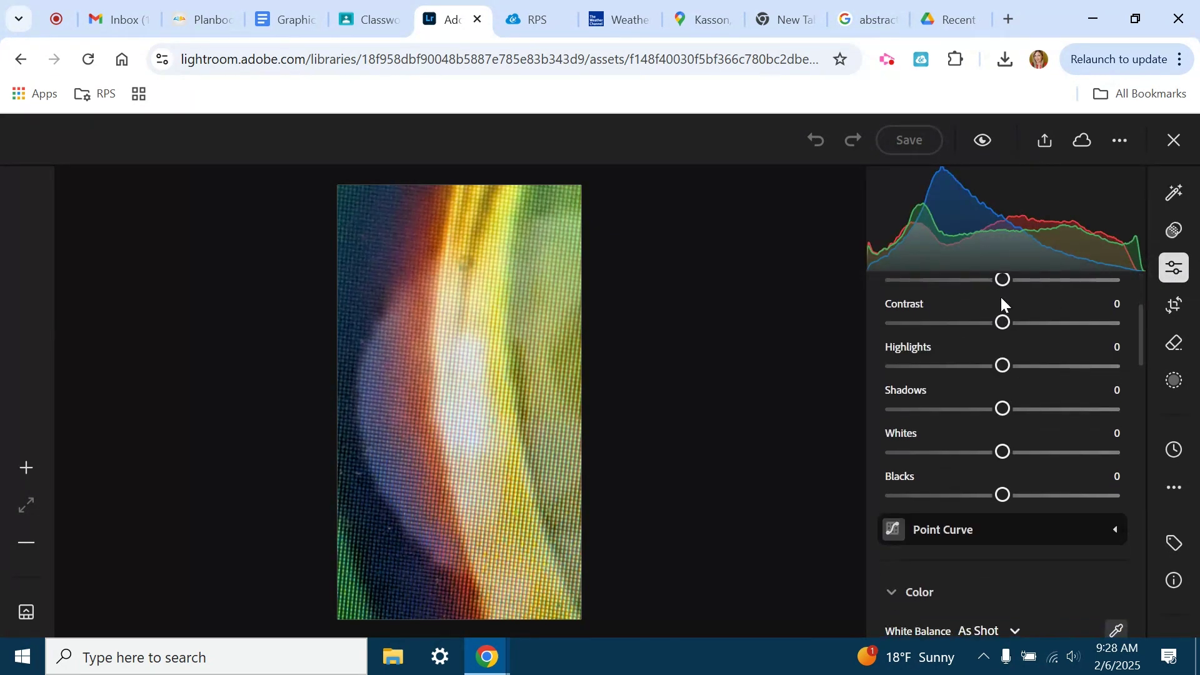
scroll(1005, 299, up, 2)
mouse_move(1002, 374)
mouse_down()
mouse_move(991, 378)
mouse_move(1064, 384)
mouse_move(953, 382)
mouse_move(1026, 382)
mouse_move(1003, 383)
mouse_up()
drag(1005, 423, 1095, 423)
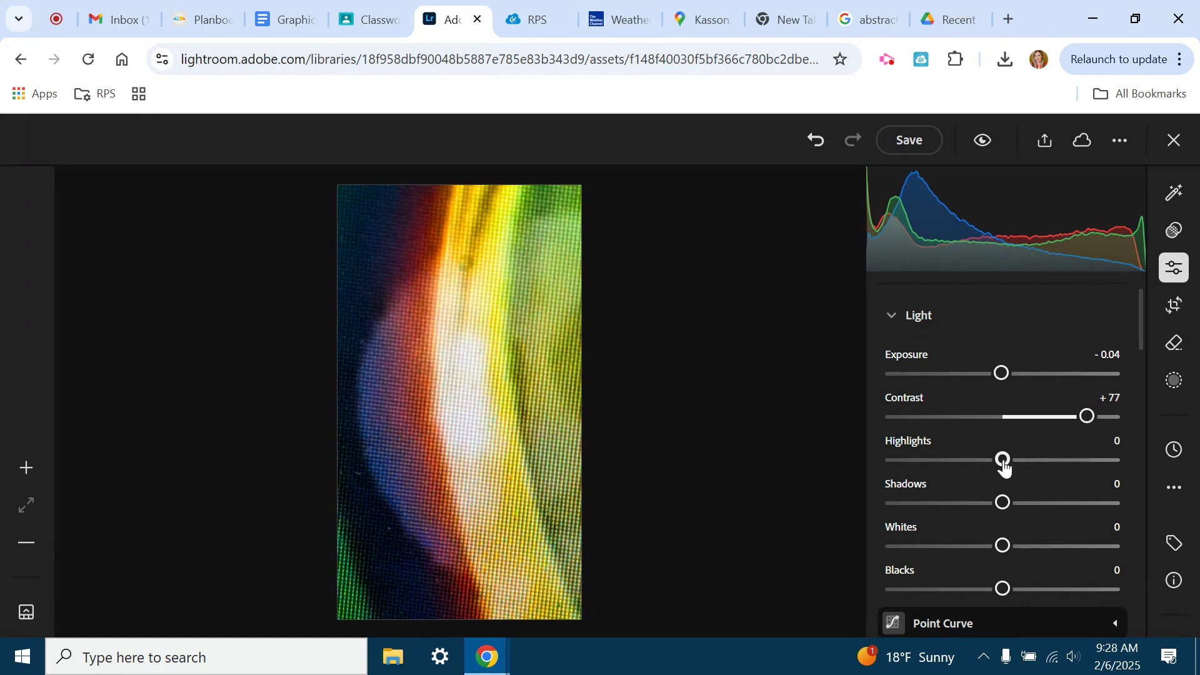
drag(1005, 466, 1004, 507)
Step: Set the photo's tint to -1, try saturation at -100, and settle on a saturation of +2
scroll(1007, 544, down, 3)
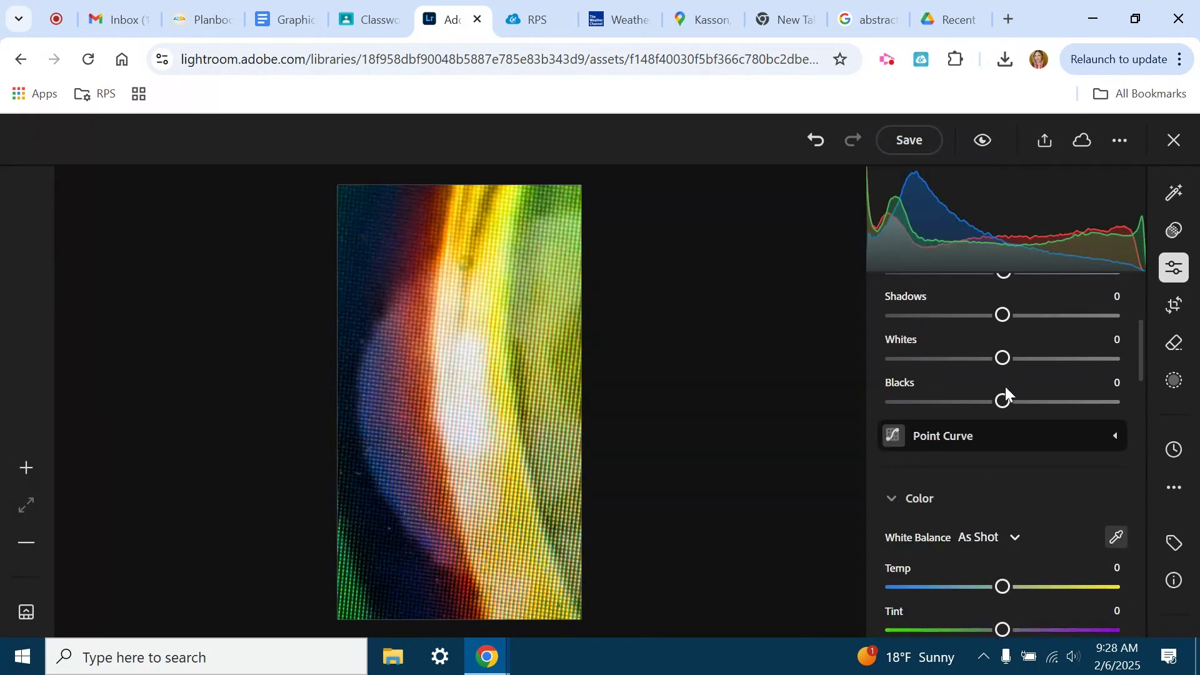
scroll(987, 383, down, 2)
scroll(1000, 498, down, 2)
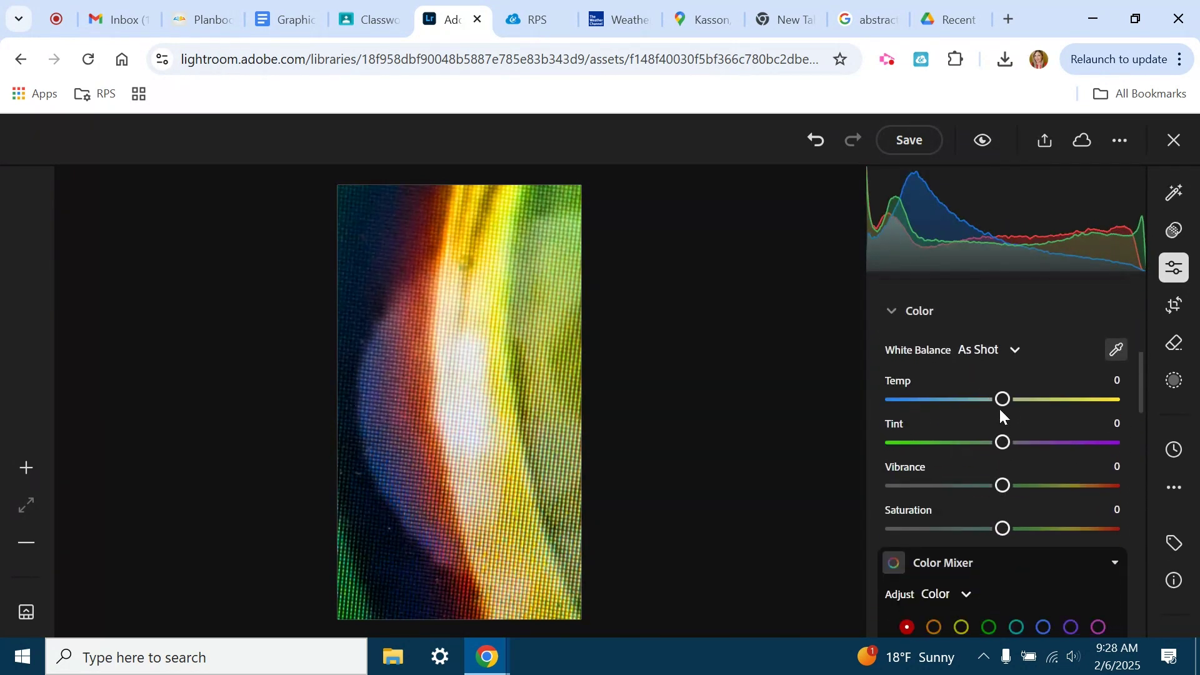
drag(1000, 414, 795, 443)
scroll(1007, 500, down, 2)
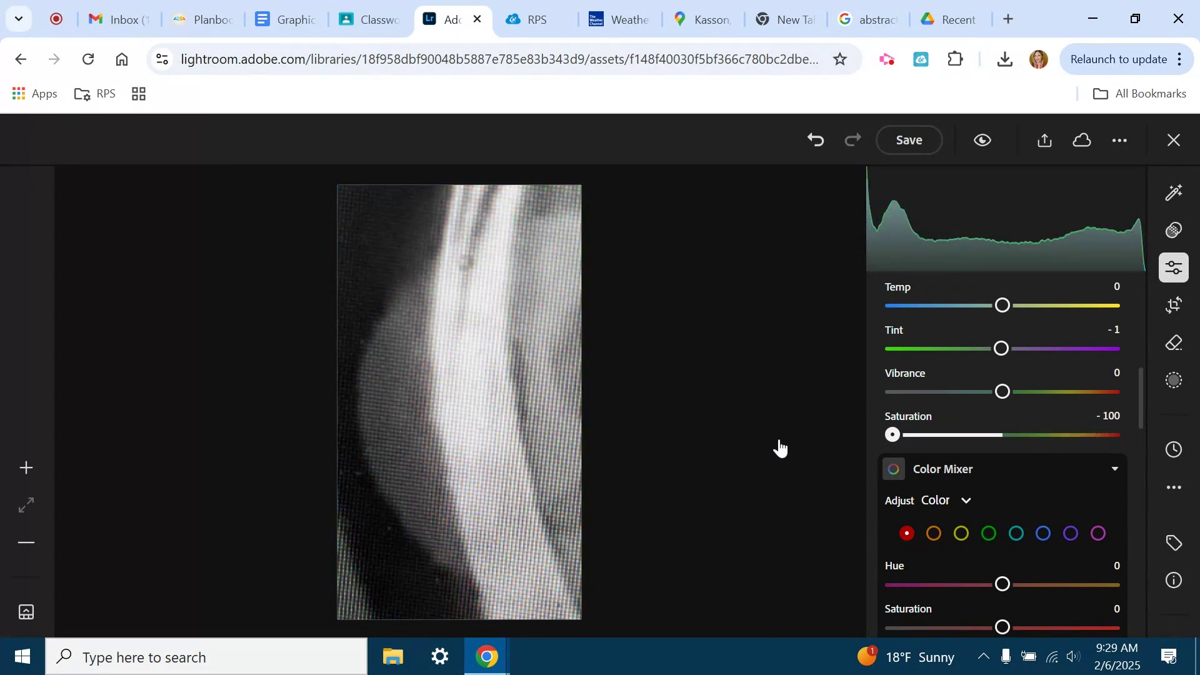
drag(780, 449, 1005, 434)
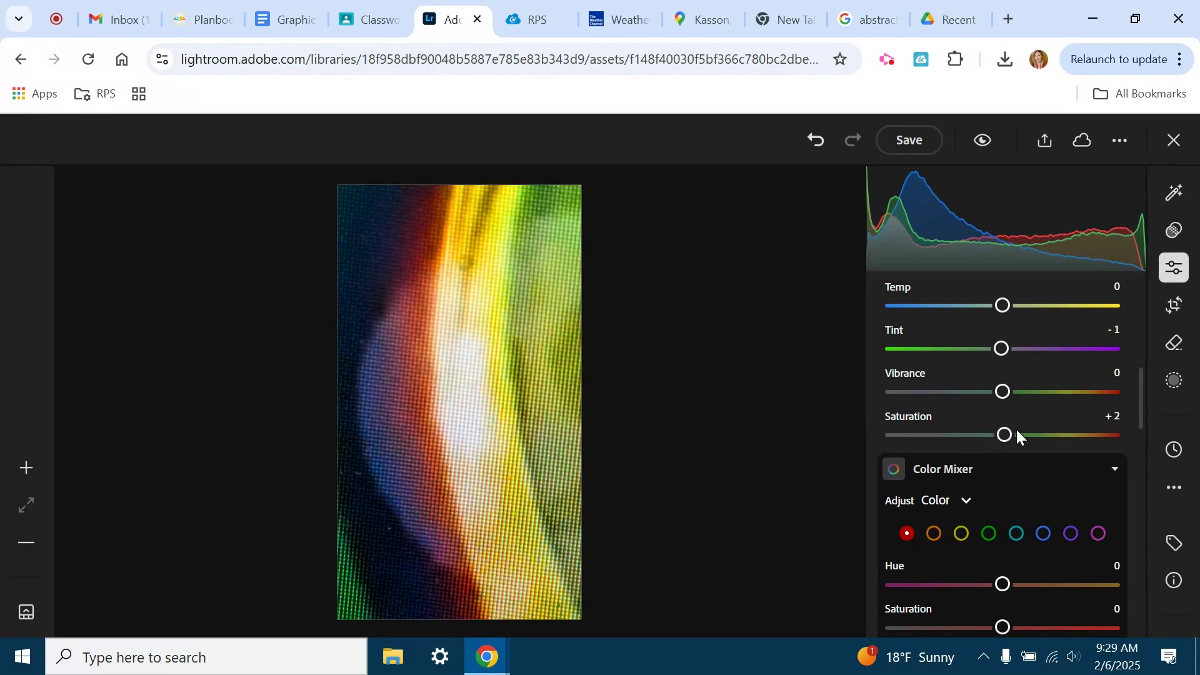
Step: Shift the red hue slightly toward magenta in the Color Mixer and choose blue as the colour to adjust
scroll(1033, 413, down, 2)
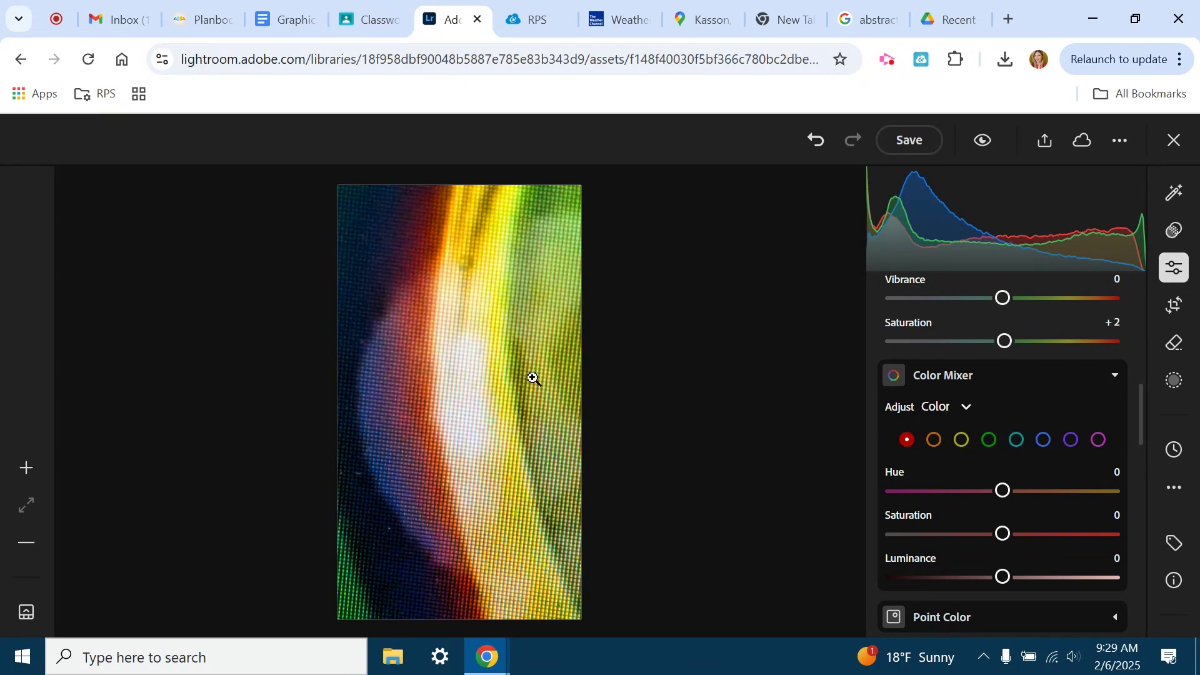
mouse_move(1003, 492)
mouse_down()
mouse_move(978, 493)
mouse_move(1082, 492)
mouse_move(982, 492)
mouse_move(1014, 470)
mouse_move(892, 494)
mouse_move(1015, 494)
mouse_move(892, 491)
mouse_move(992, 494)
mouse_up()
click(1043, 440)
Step: Set the effects to Clarity +2 and Dehaze -15, try Vignette at -61, and bring it back to -1
scroll(1013, 492, down, 5)
scroll(1012, 492, down, 3)
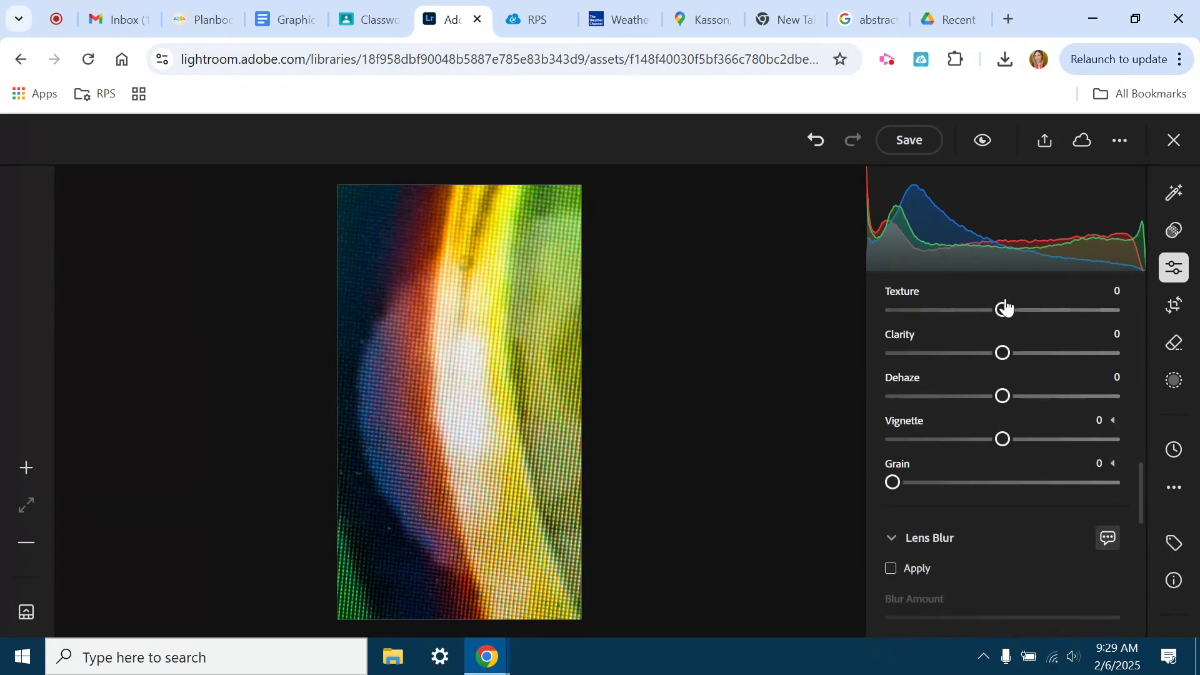
drag(1007, 357, 935, 441)
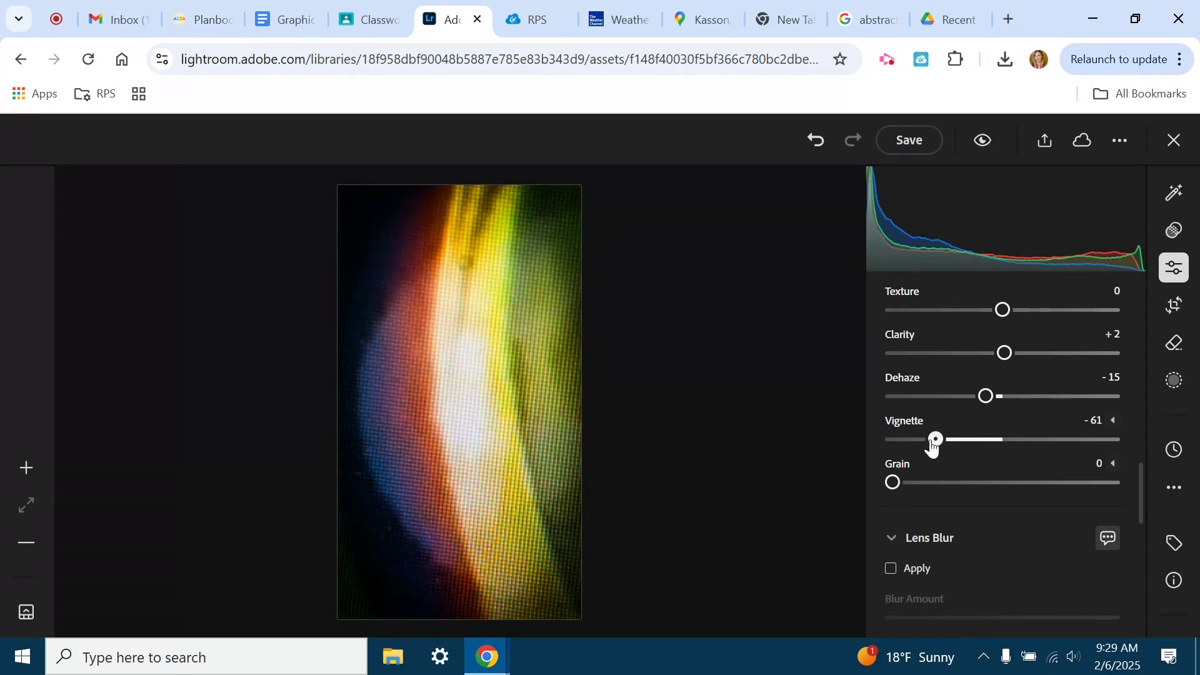
drag(949, 449, 1002, 447)
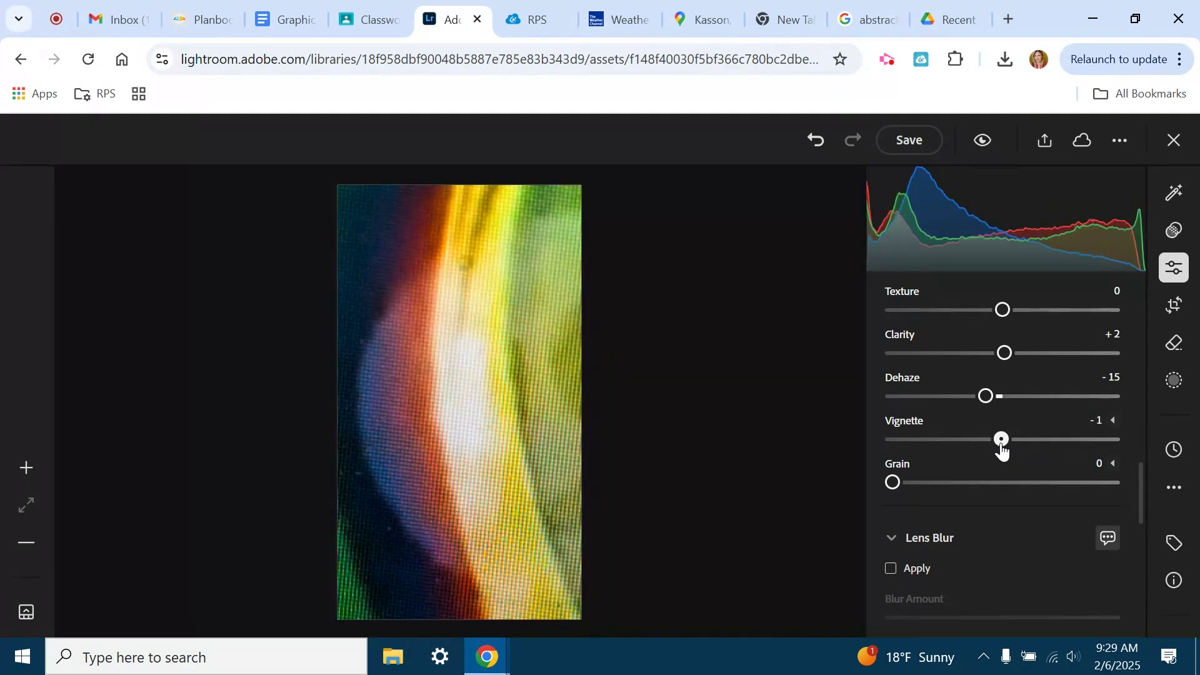
scroll(1053, 490, down, 4)
scroll(1053, 490, up, 7)
scroll(1052, 483, up, 10)
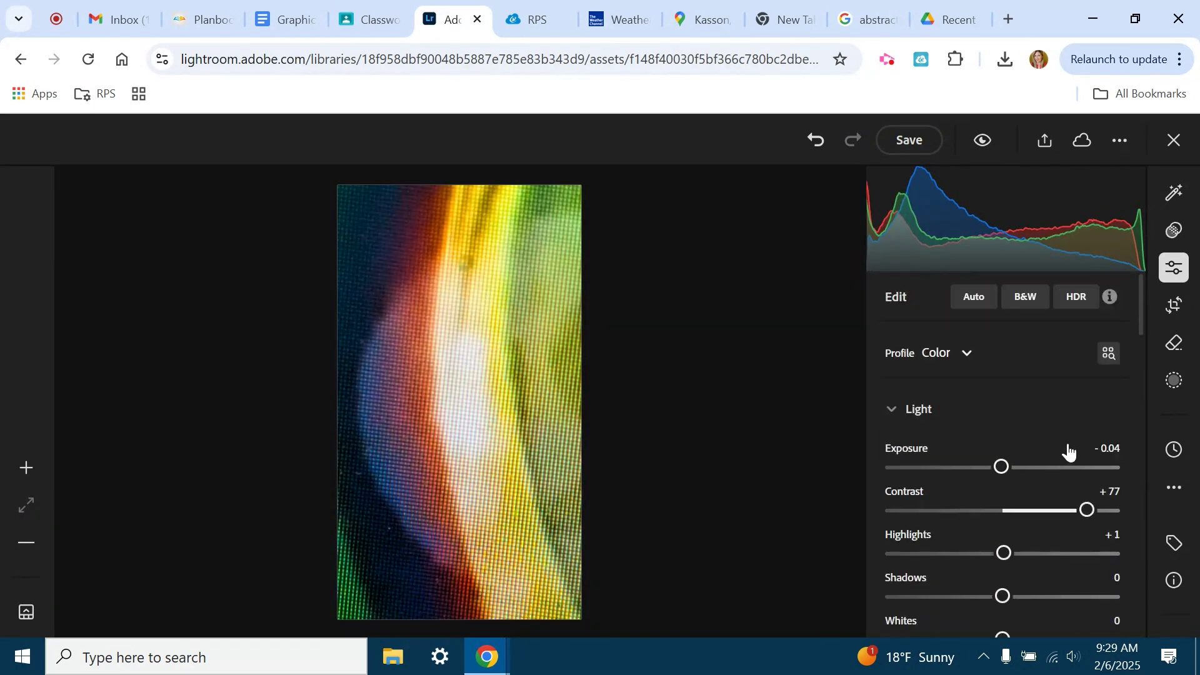
Step: Try the premium Seasons: Spring presets SP01, SP04, SP05 and SP07 on the photo, and settle on SP09
click(1172, 232)
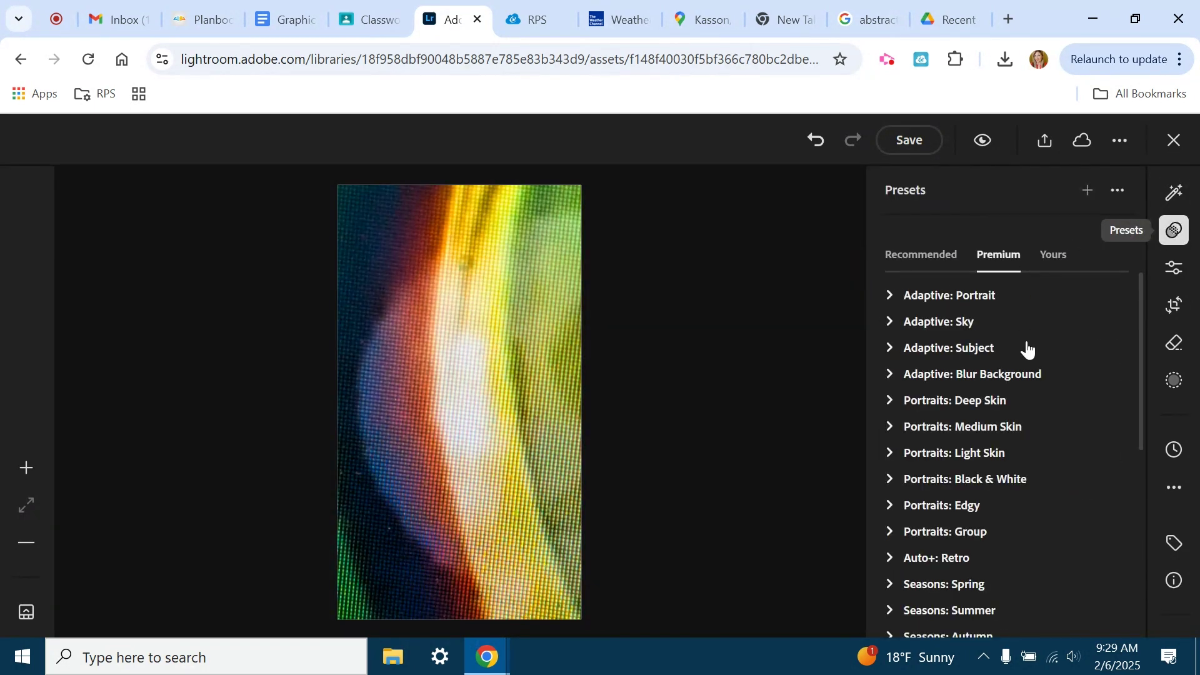
scroll(918, 529, down, 2)
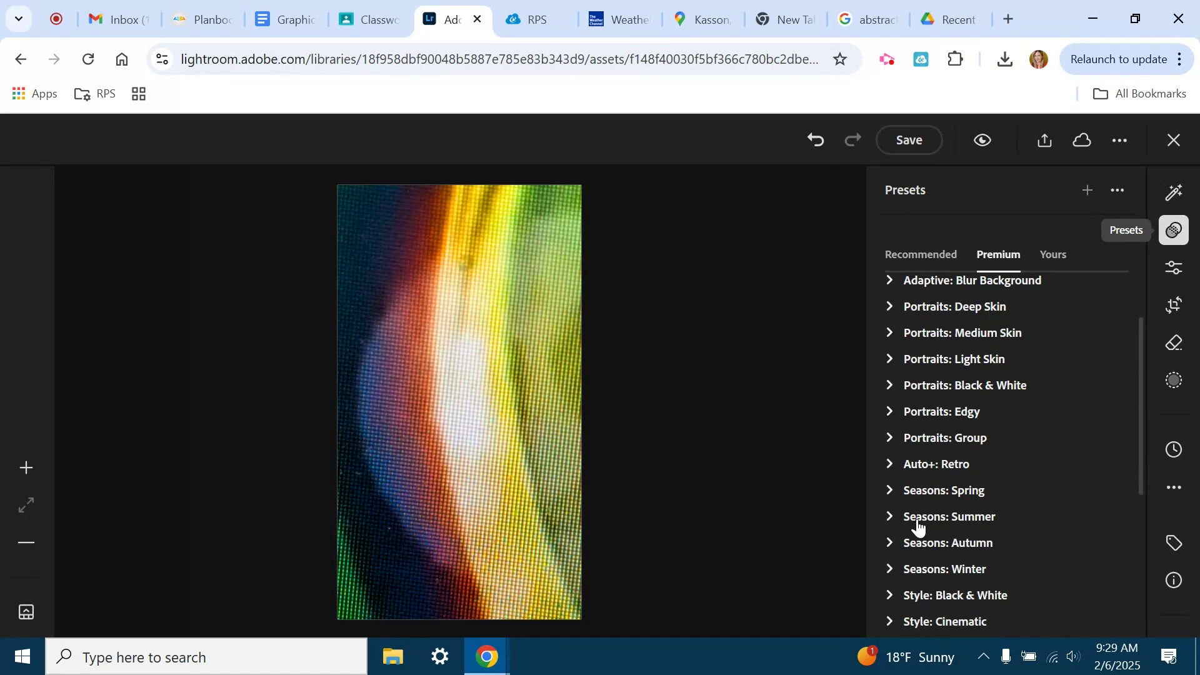
click(897, 494)
scroll(951, 474, down, 2)
click(949, 432)
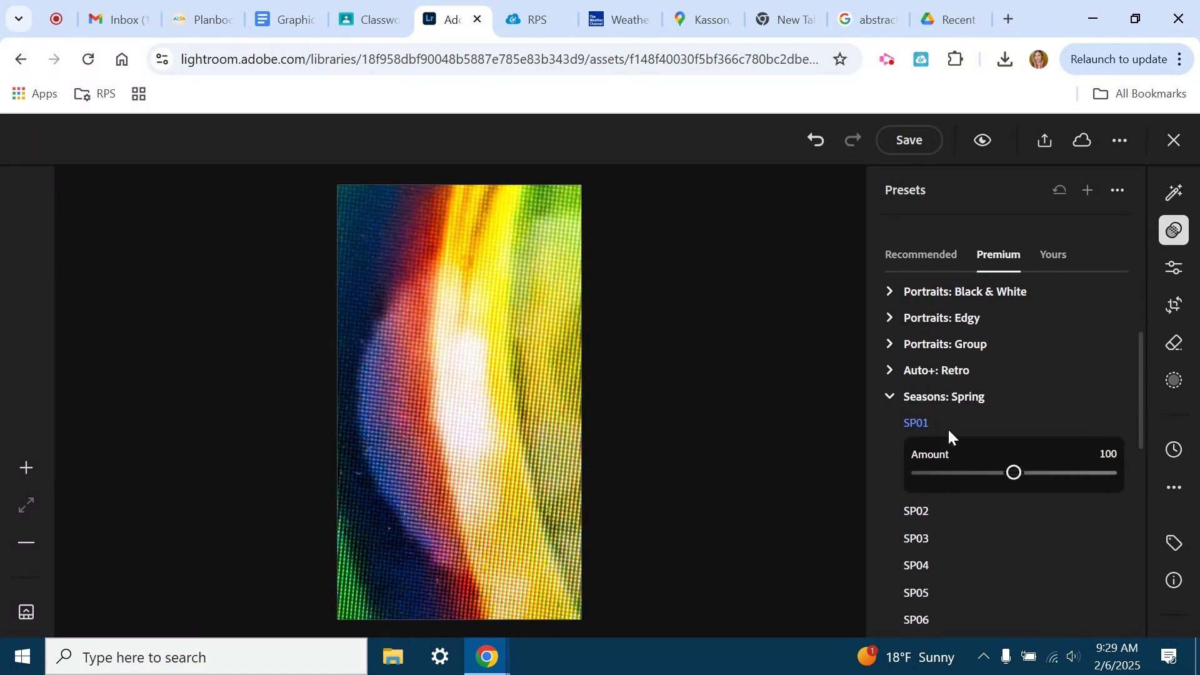
click(928, 539)
click(930, 565)
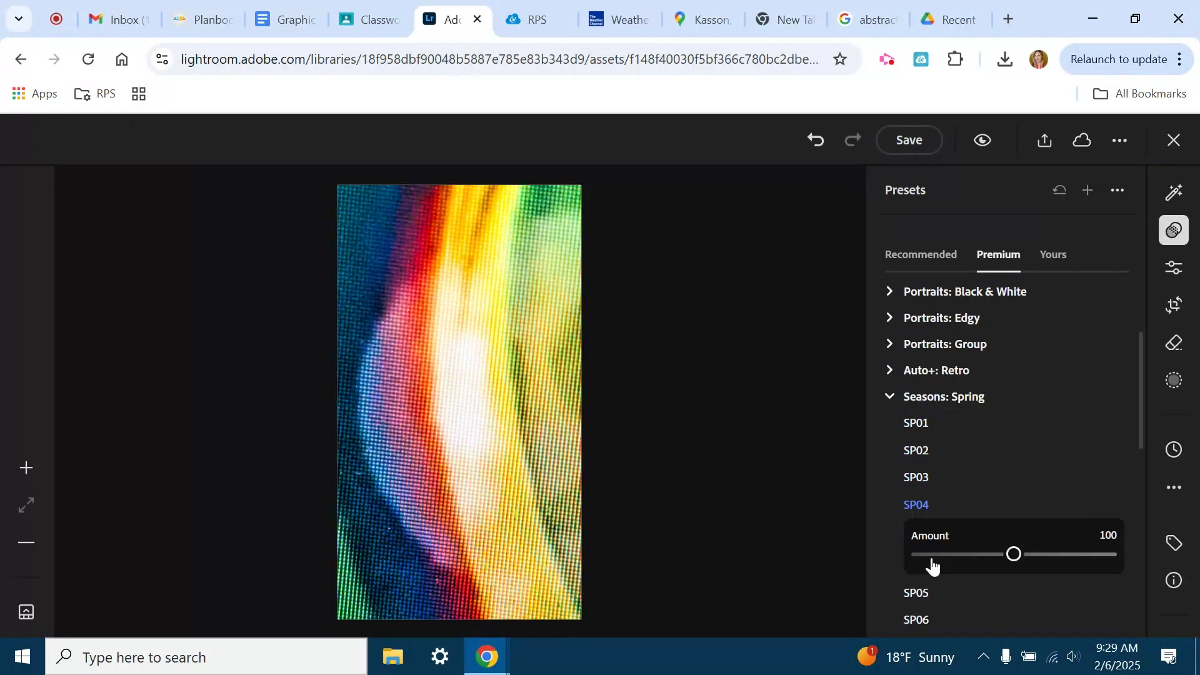
scroll(932, 562, down, 3)
click(932, 414)
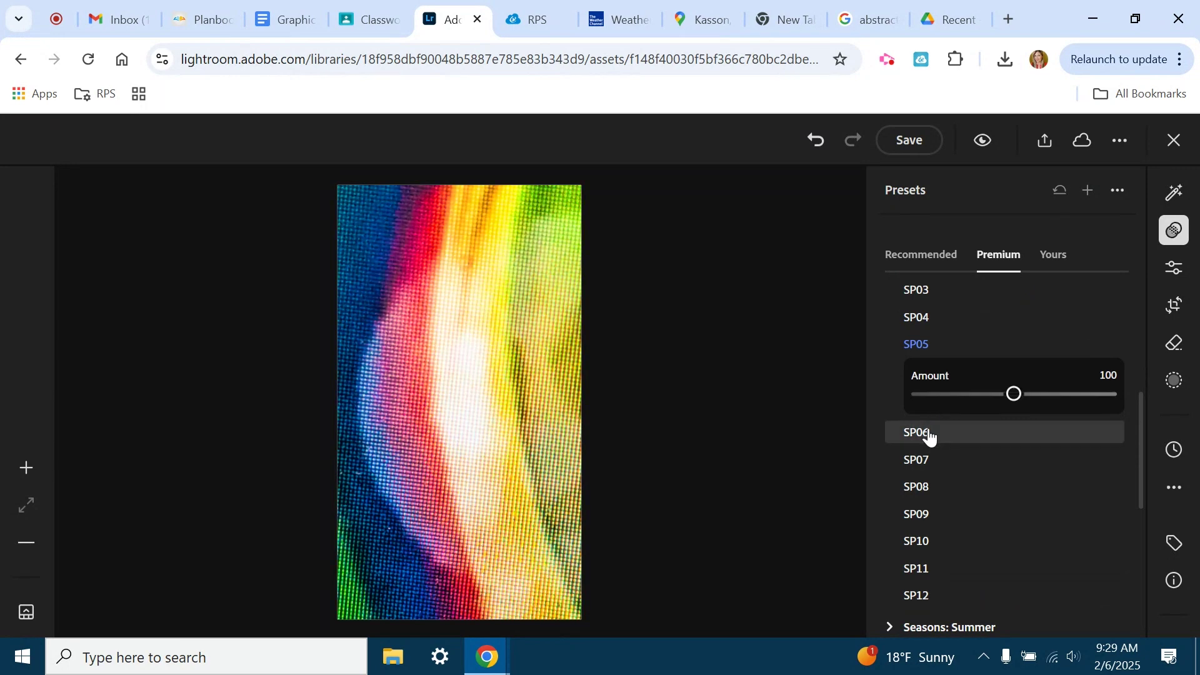
click(930, 436)
click(929, 469)
click(923, 491)
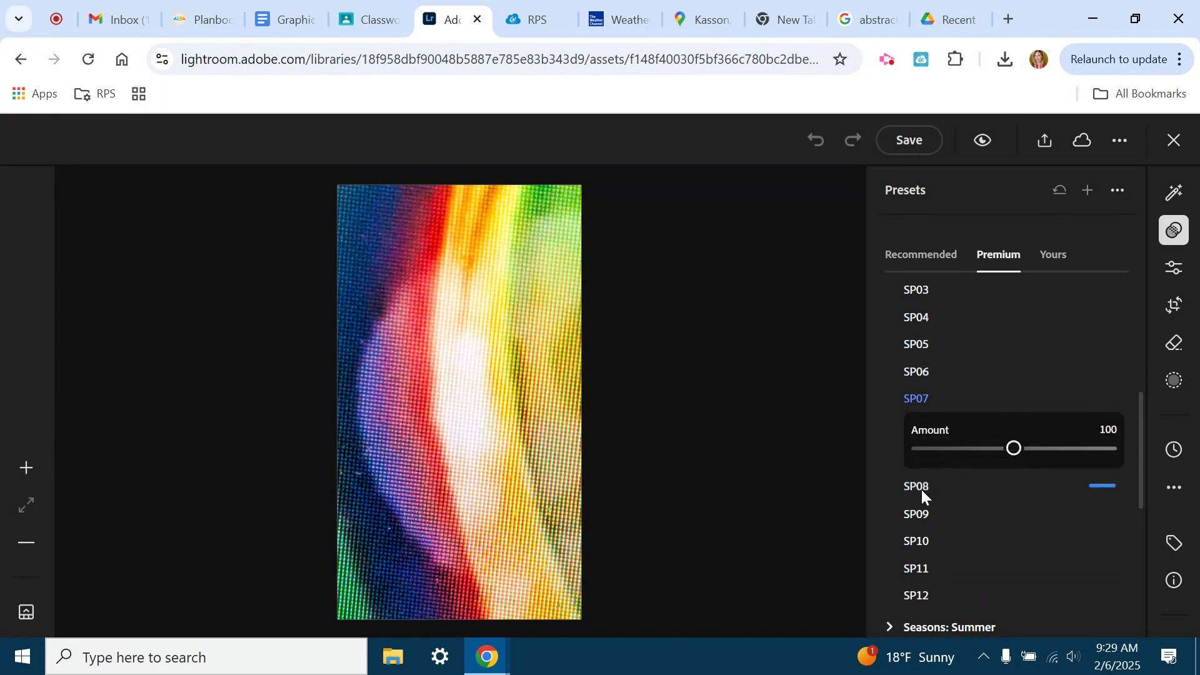
click(923, 515)
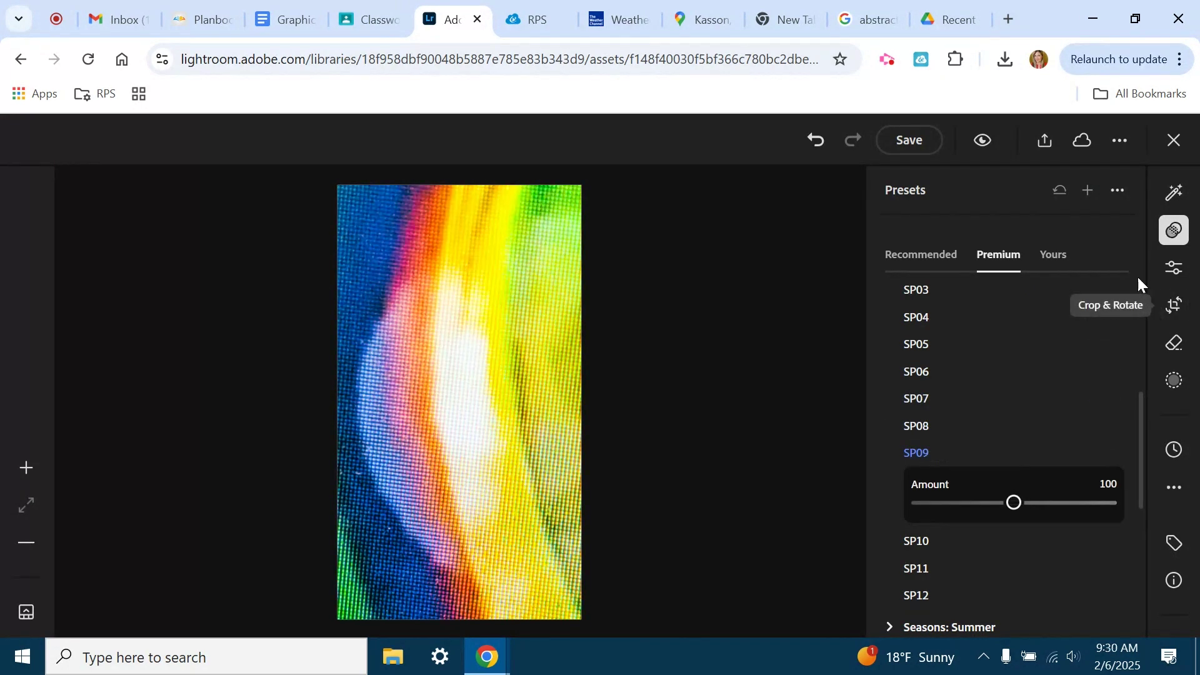
Step: Crop a narrow strip off the upper edge of the photo and apply the crop
click(1173, 309)
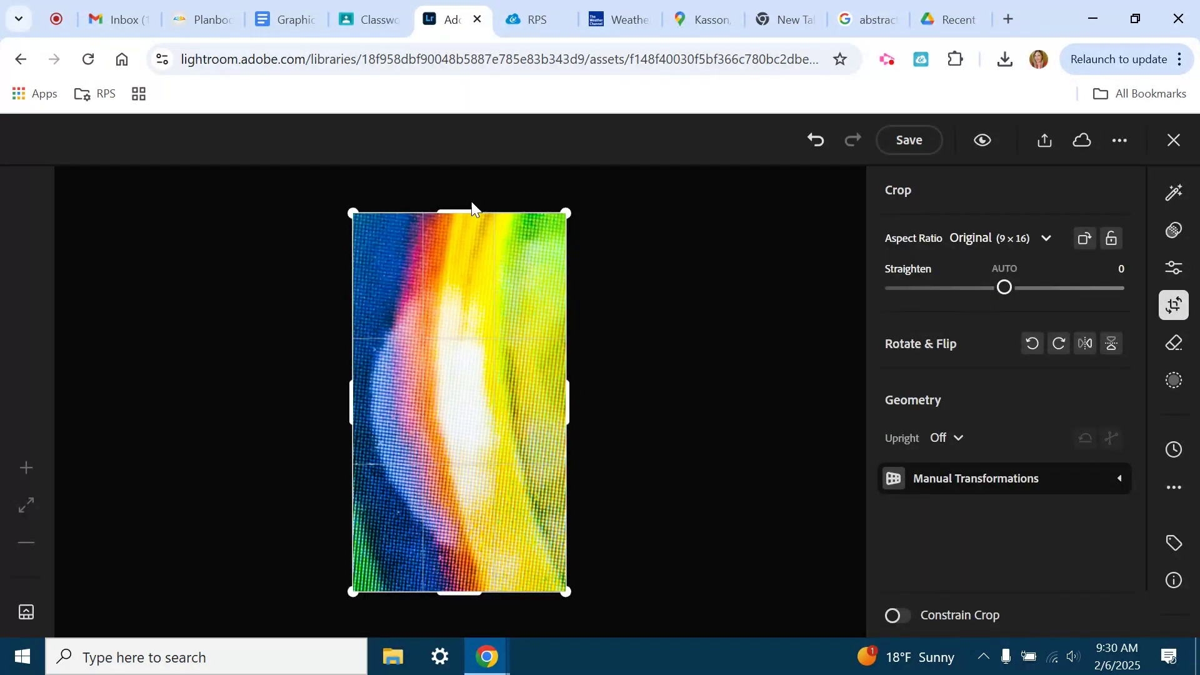
drag(460, 213, 463, 228)
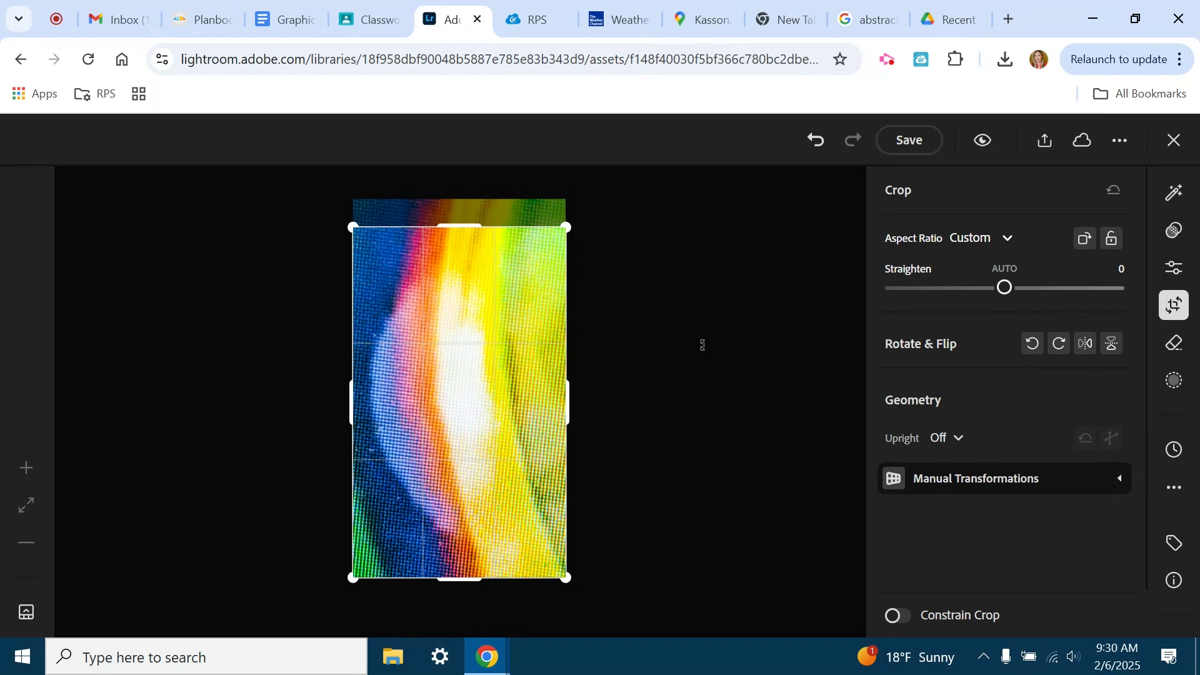
key(Return)
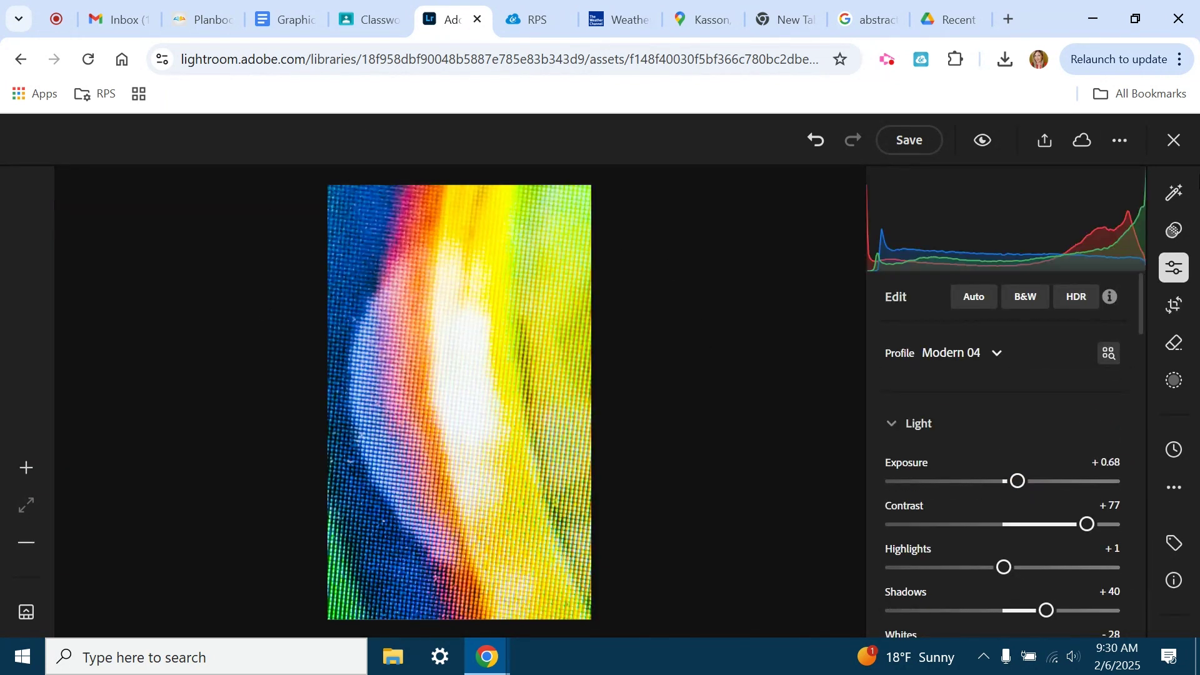
Step: Try to remove a spot in the dark blue area near the photo's left edge with the generative AI Remove brush at size 25
click(1174, 350)
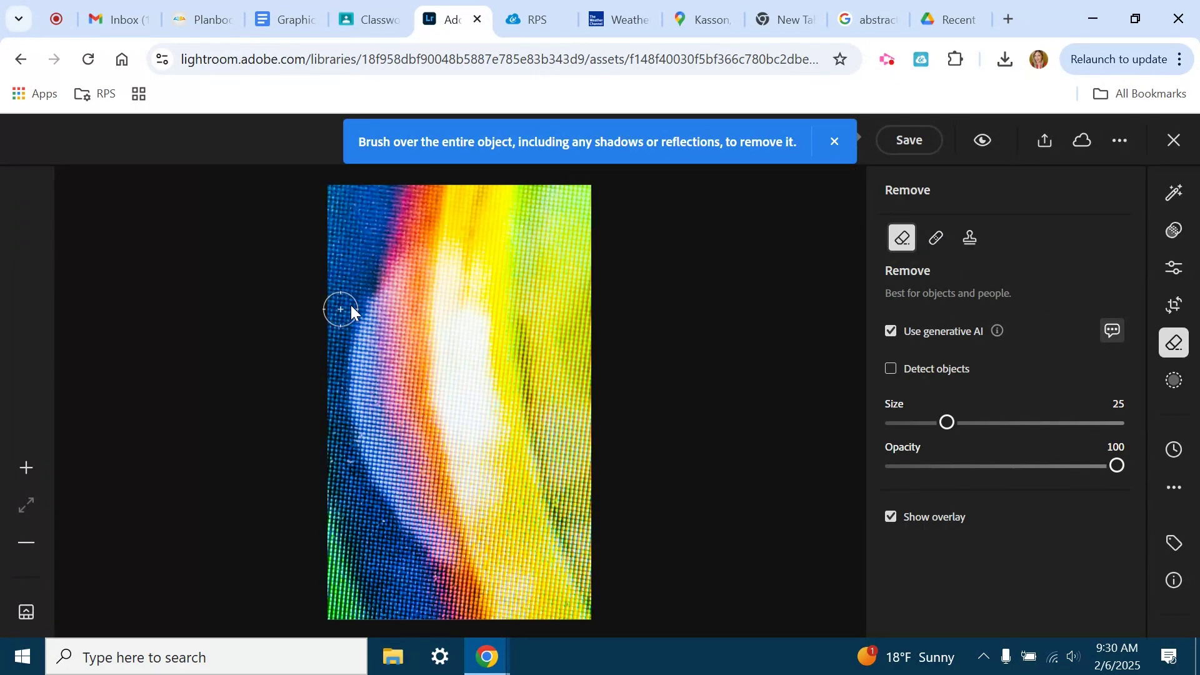
drag(351, 305, 351, 321)
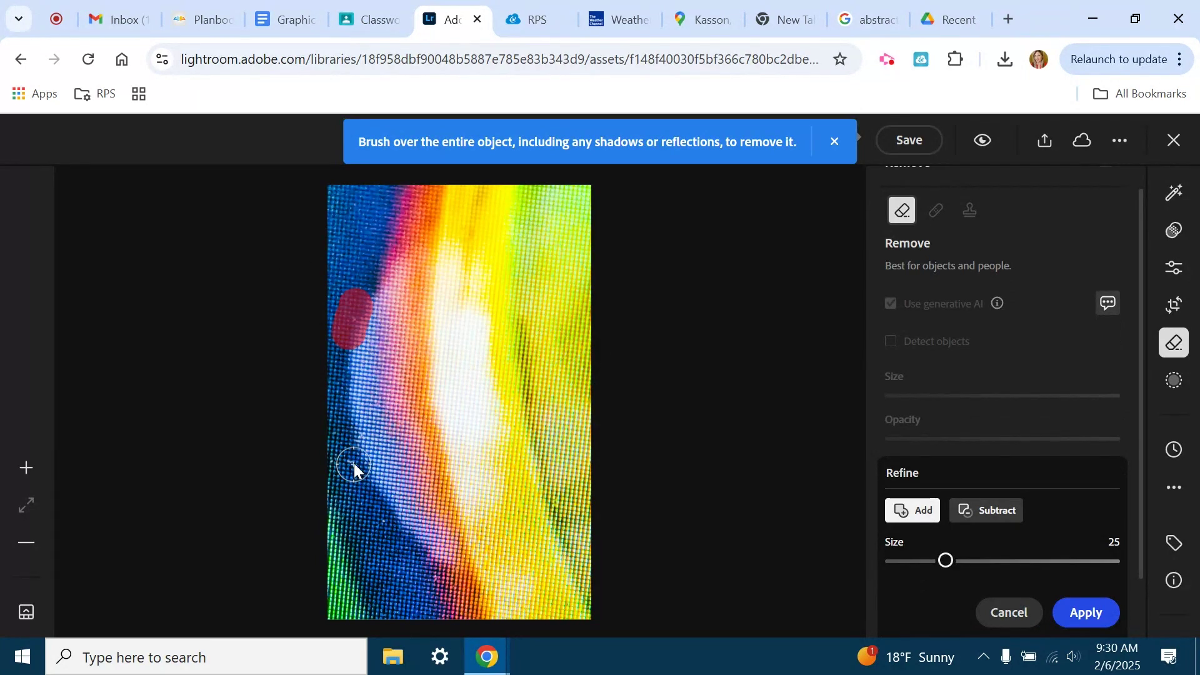
mouse_move(348, 466)
mouse_down()
mouse_move(357, 504)
mouse_move(388, 528)
mouse_up()
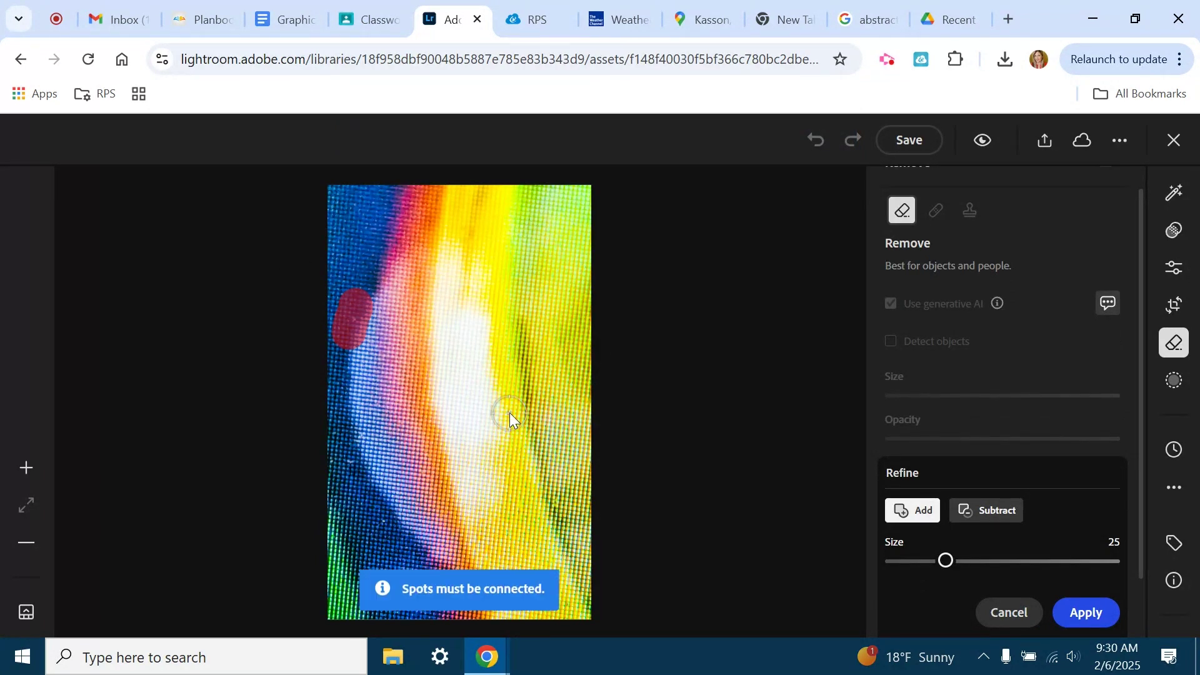
drag(339, 463, 350, 460)
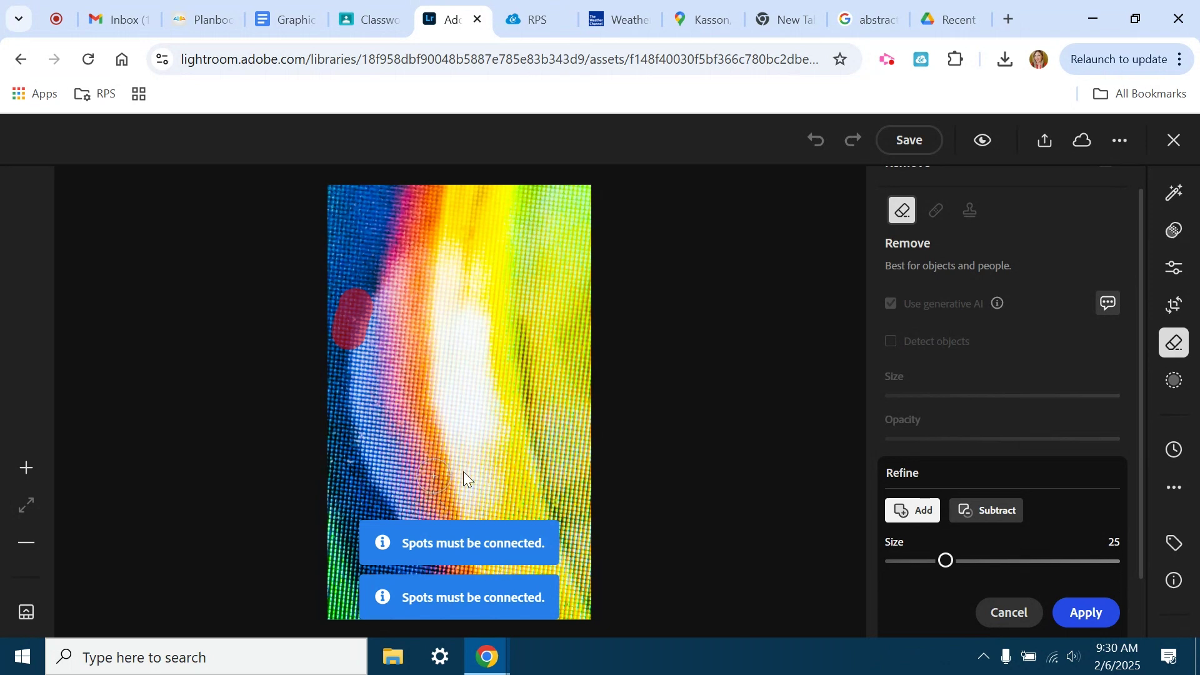
click(1086, 613)
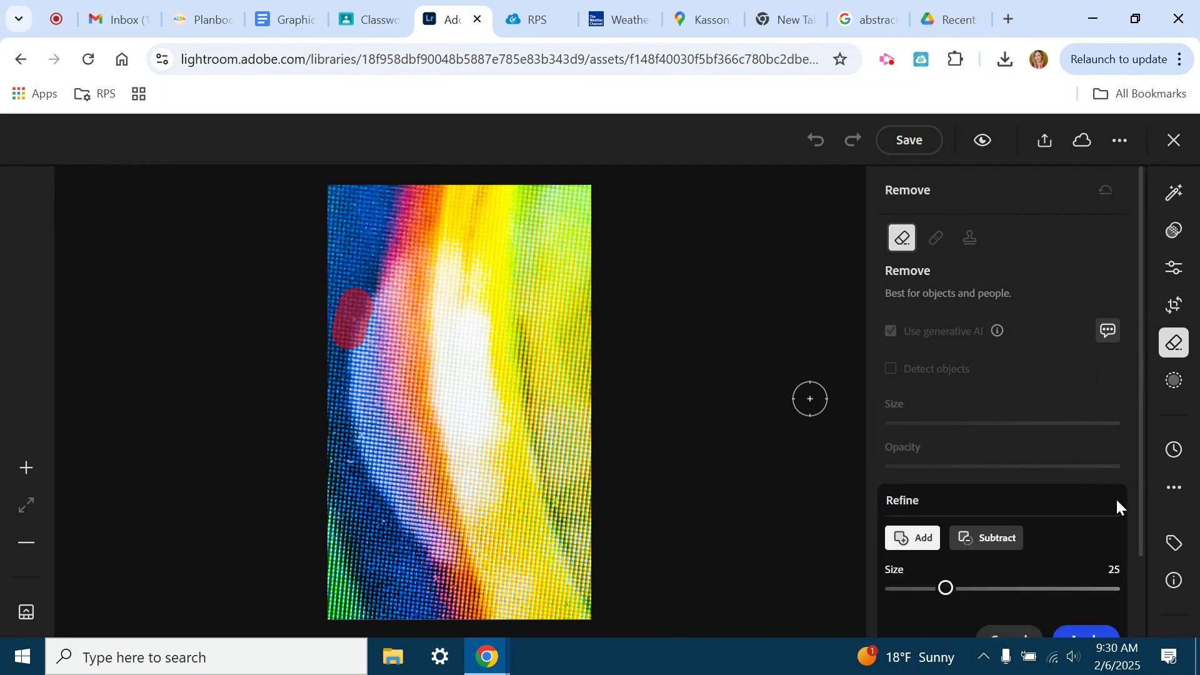
click(1176, 382)
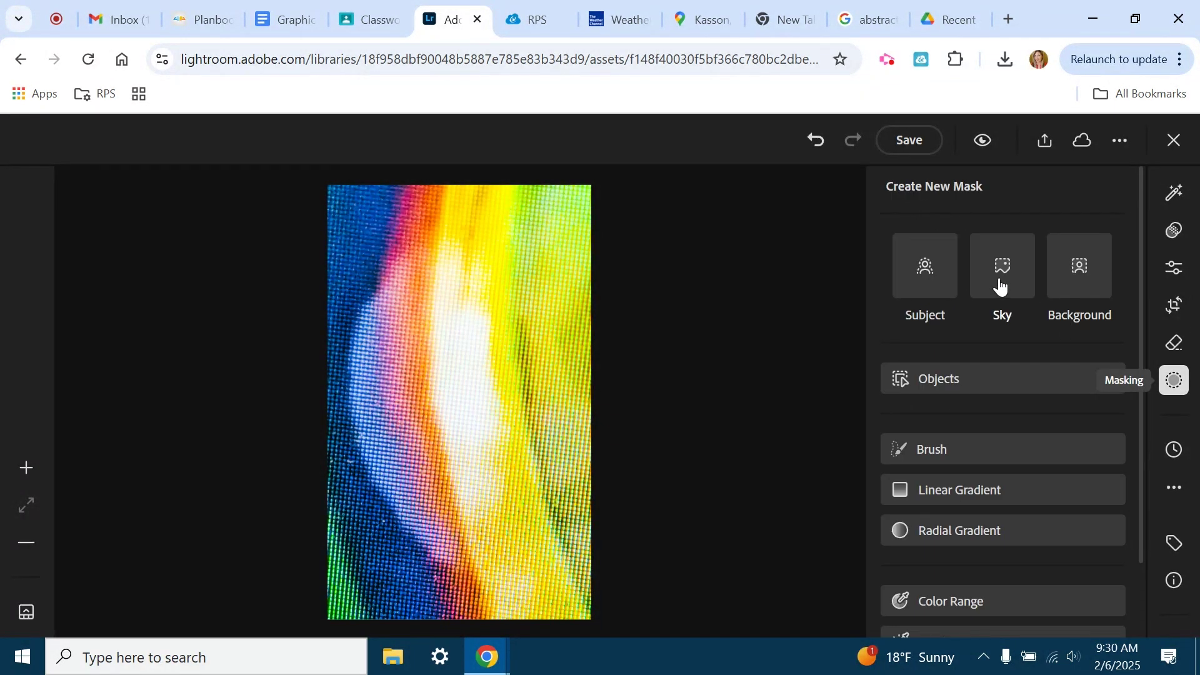
click(978, 500)
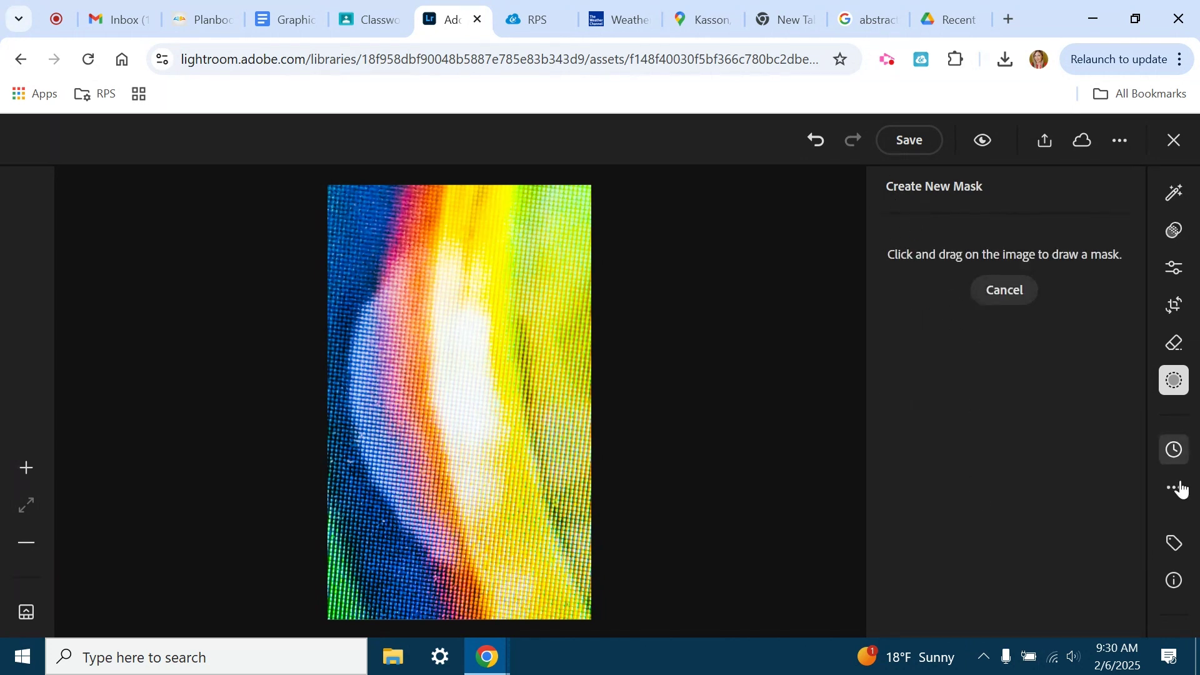
click(1120, 140)
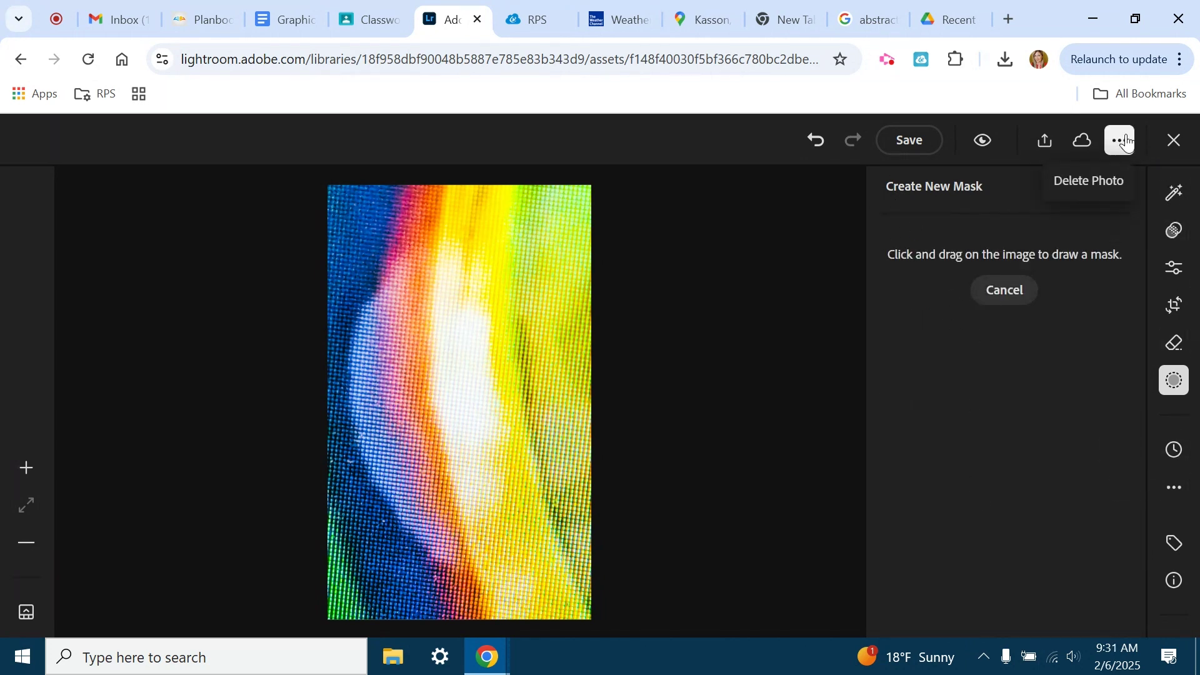
Step: Download the edited photo as a small JPG with the latest edits and close the photo to return to All Photos
click(1048, 150)
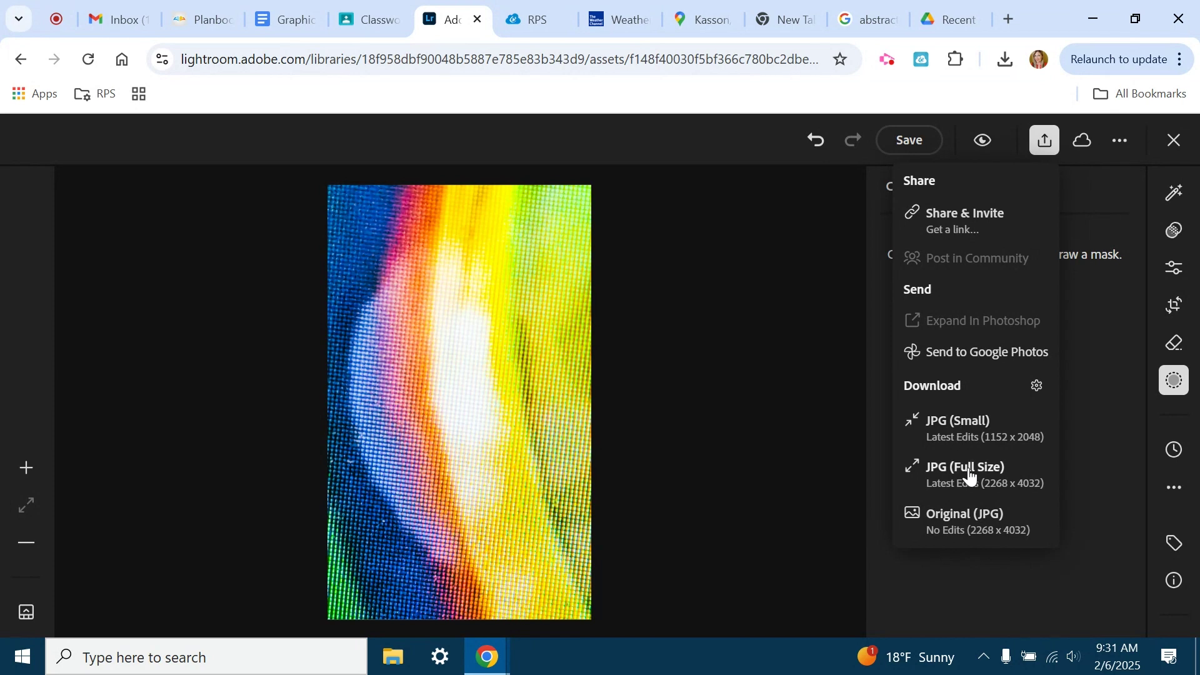
click(952, 425)
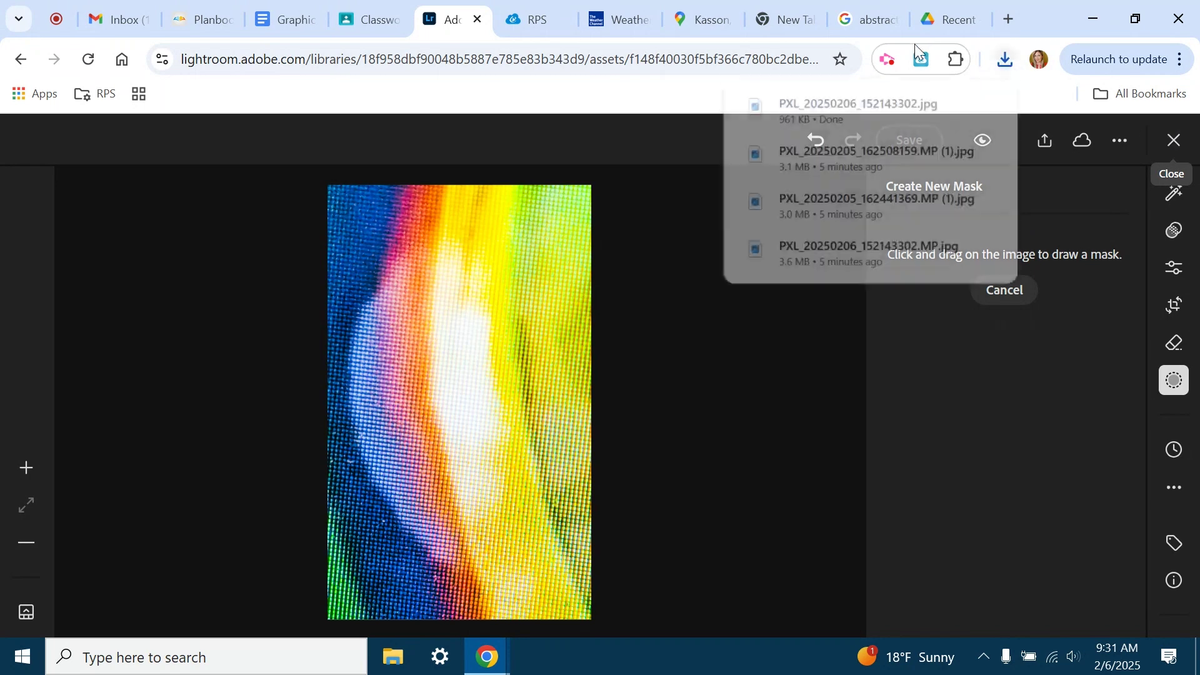
click(1173, 141)
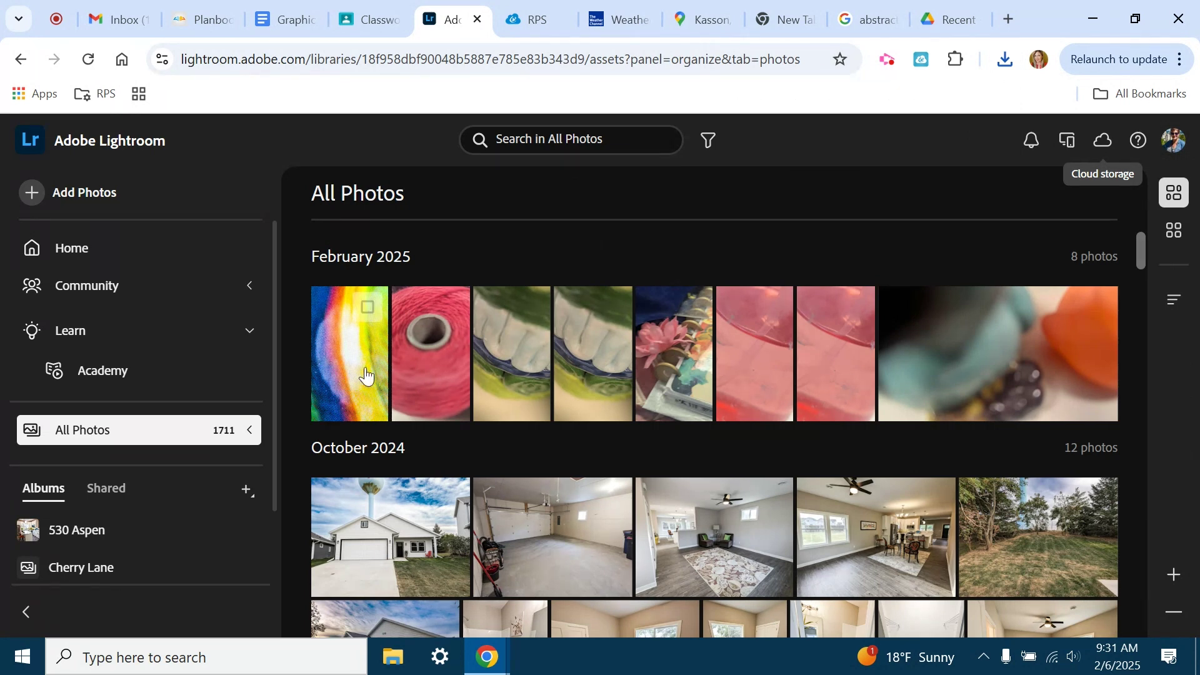
Step: Open the red yarn spool photo from February 2025, and switch to the Abstract Photography assignment in Google Classroom
click(439, 367)
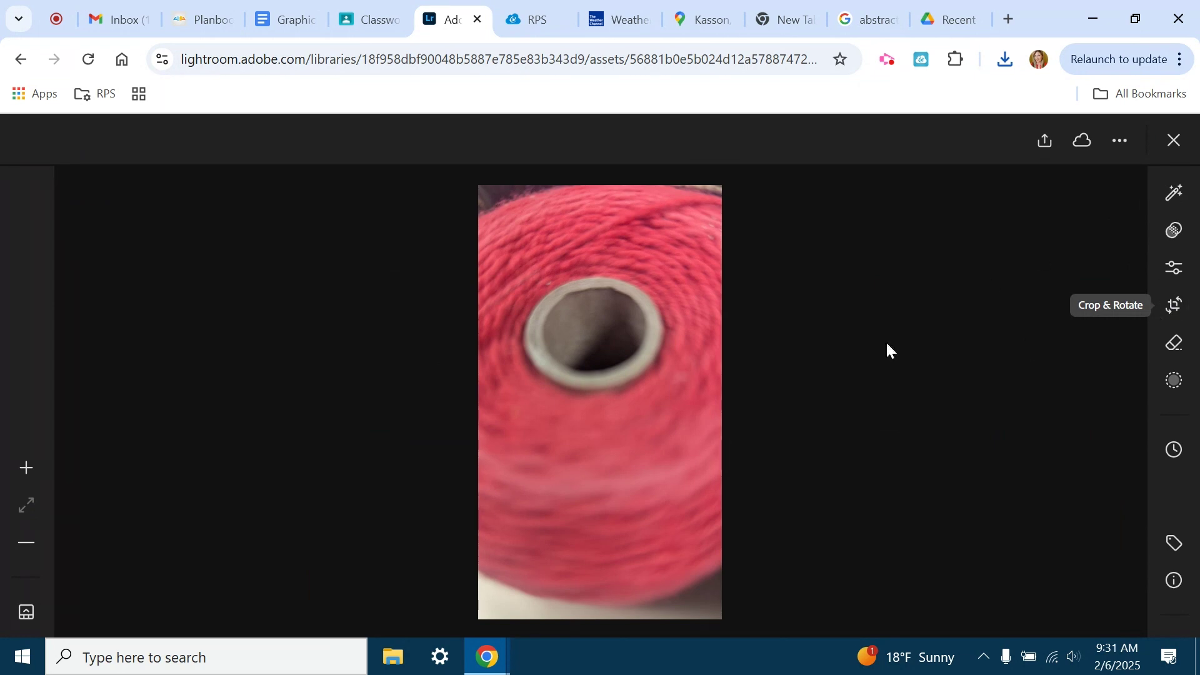
click(365, 17)
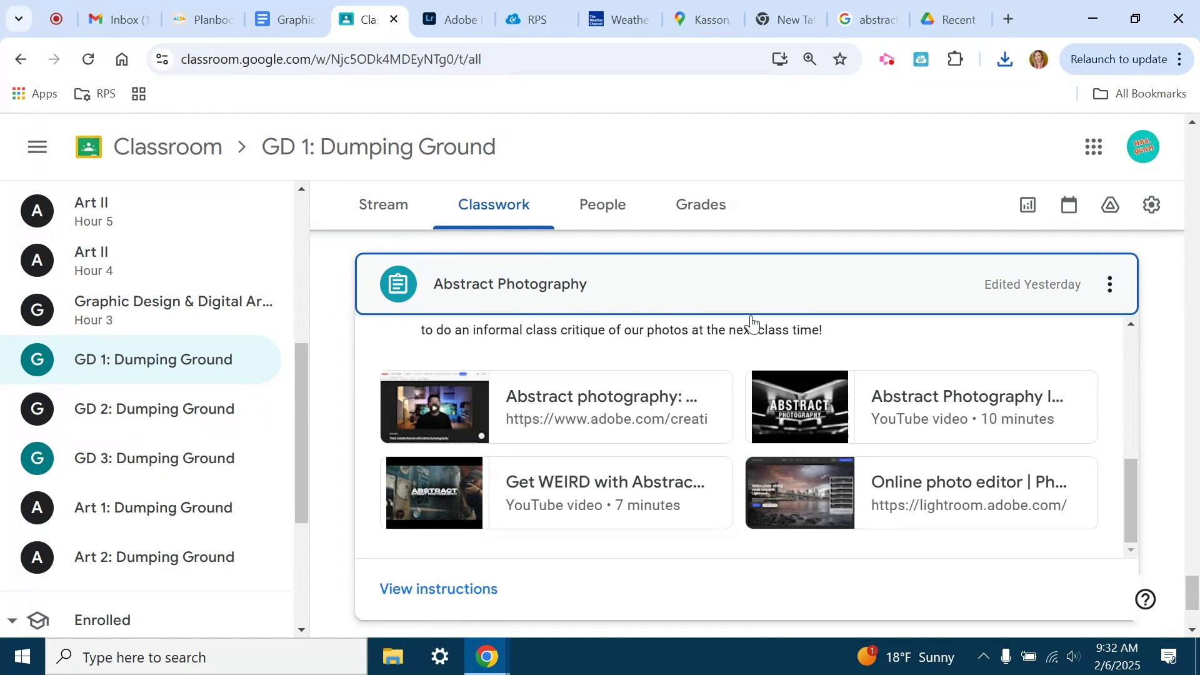
click(890, 63)
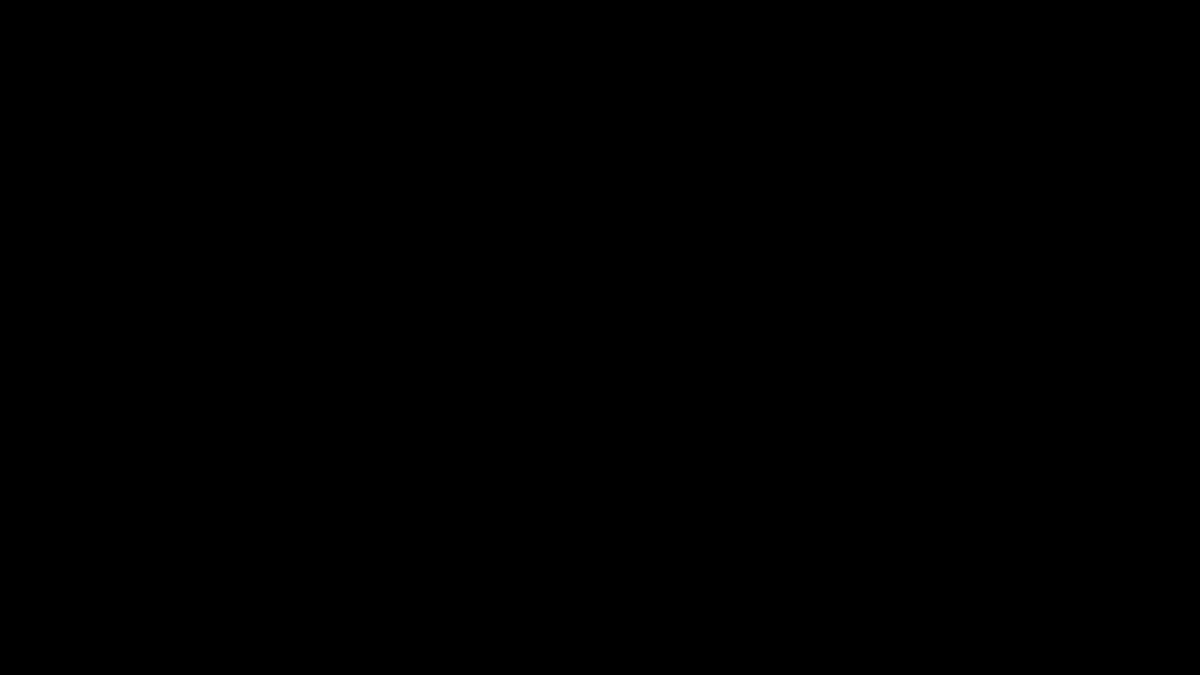